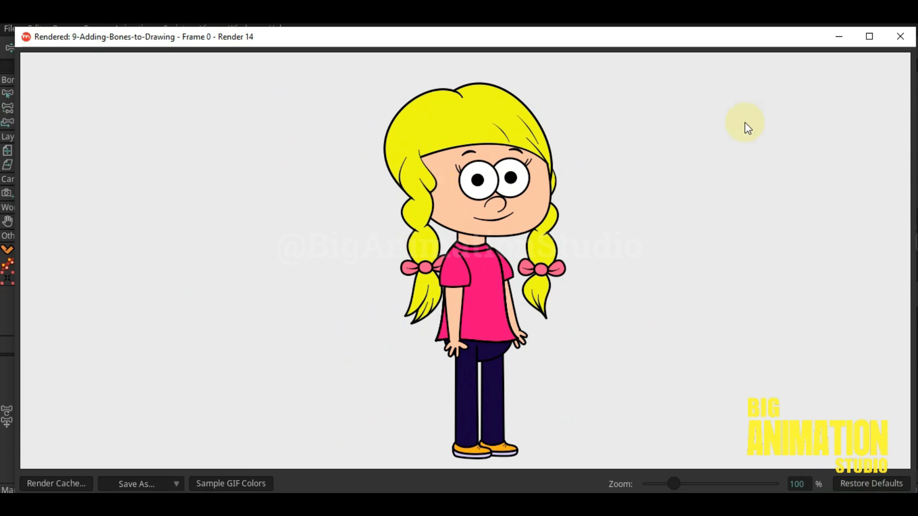
Close the rendered preview and play back the existing animation of the Sister character.
click(898, 38)
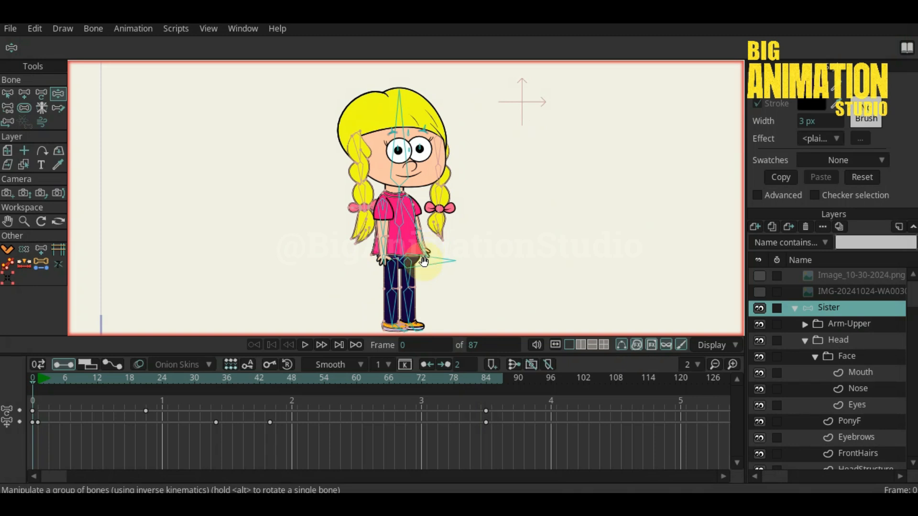
key(space)
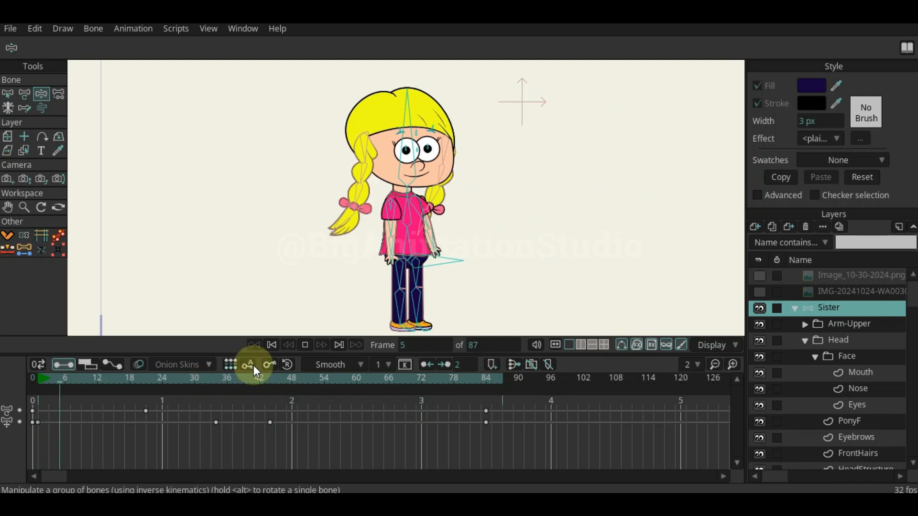
key(space)
key(space)
key(space)
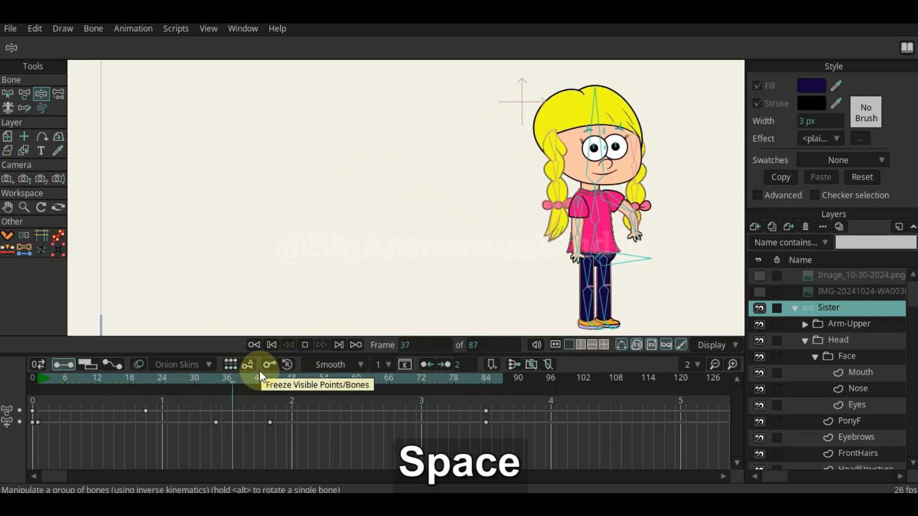
click(305, 344)
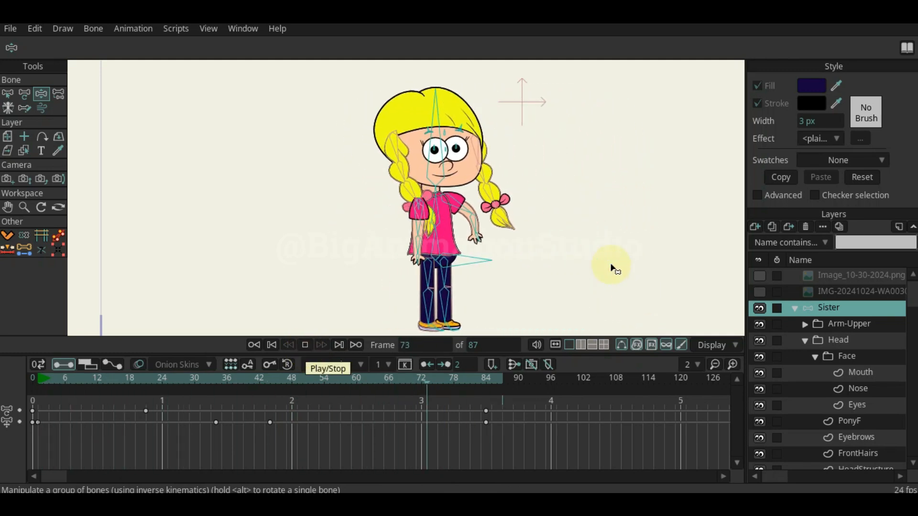
key(space)
Collapse the Sister bone layer and delete all of its keyframes from the timeline.
click(795, 309)
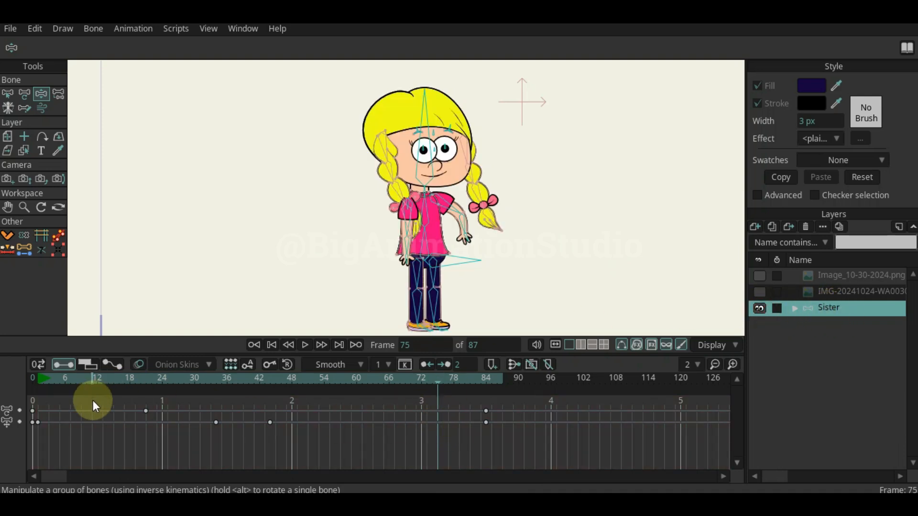
drag(515, 402, 2, 436)
key(ctrl+x)
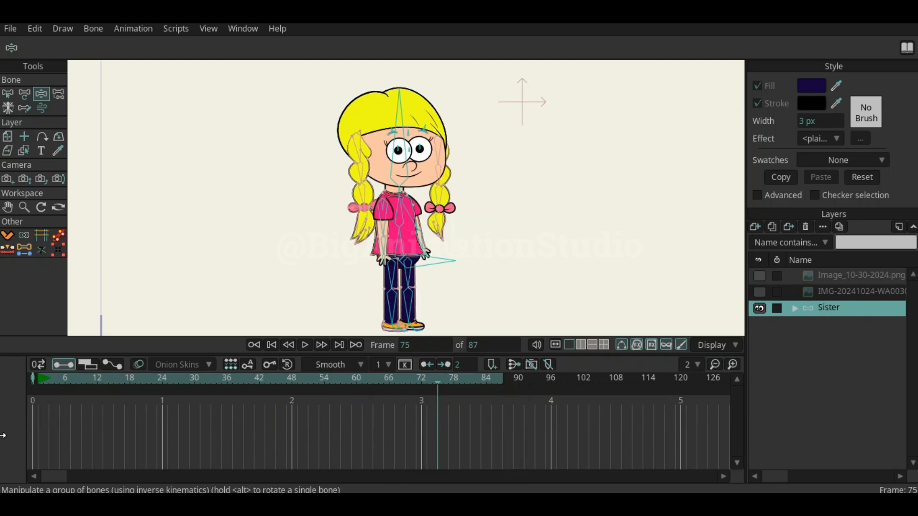
key(ctrl+z)
drag(515, 404, 21, 436)
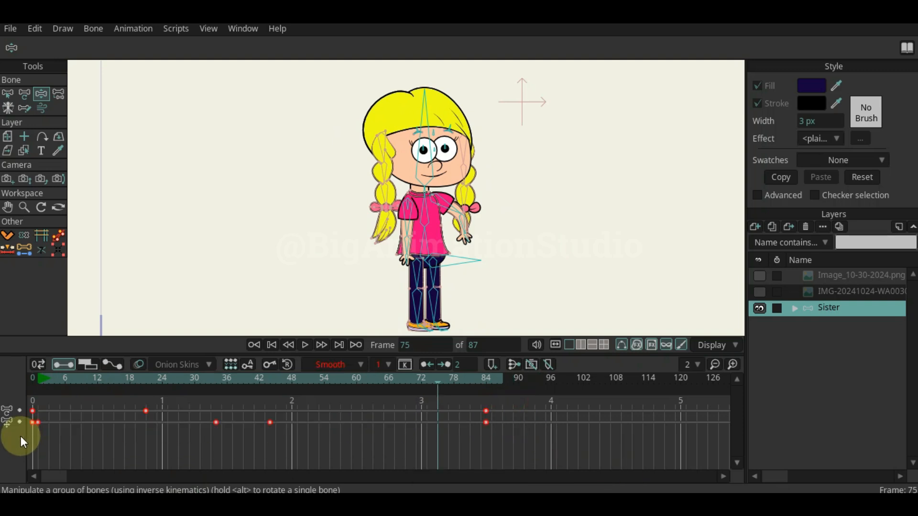
key(Delete)
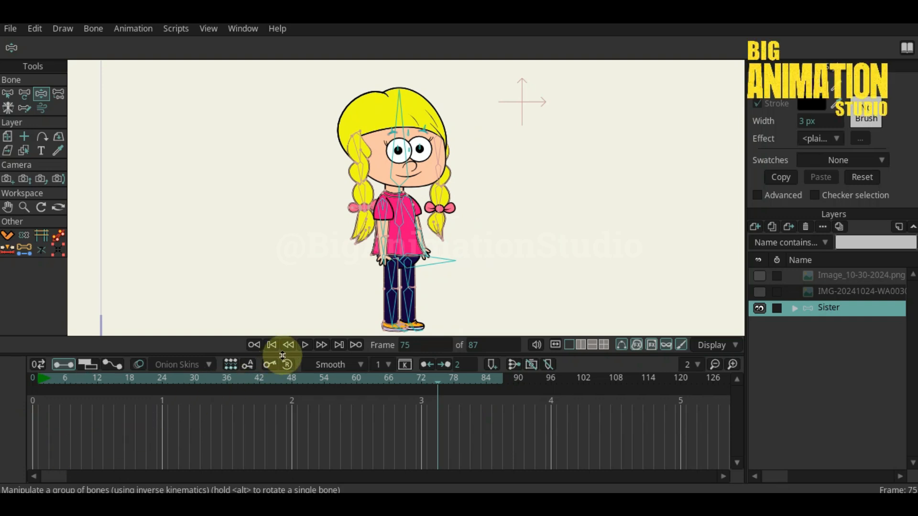
Play back the cleared timeline to check the character's motion, with a closer view of her upper body.
click(306, 345)
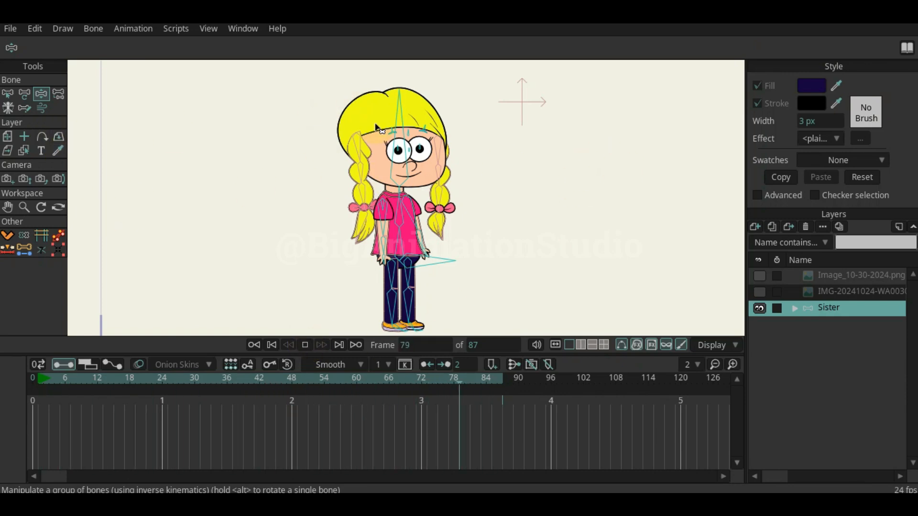
click(305, 342)
scroll(322, 229, up, 3)
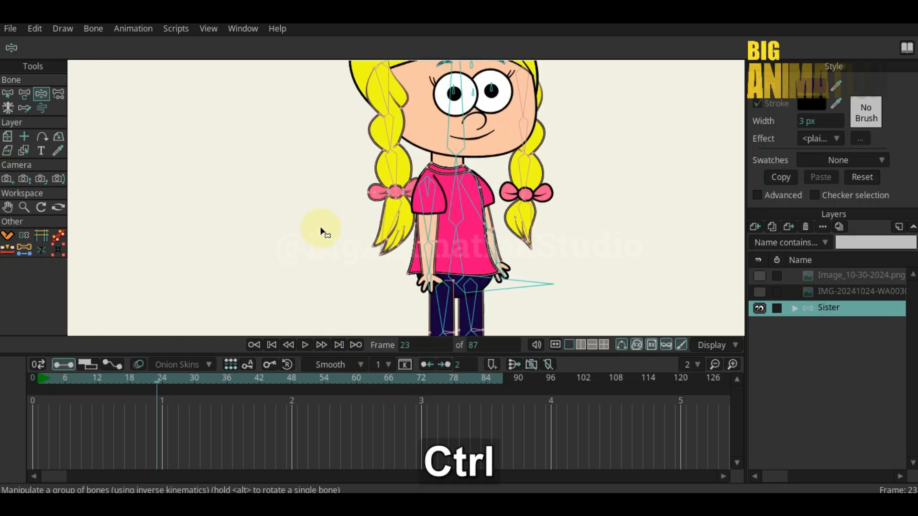
drag(455, 242, 416, 258)
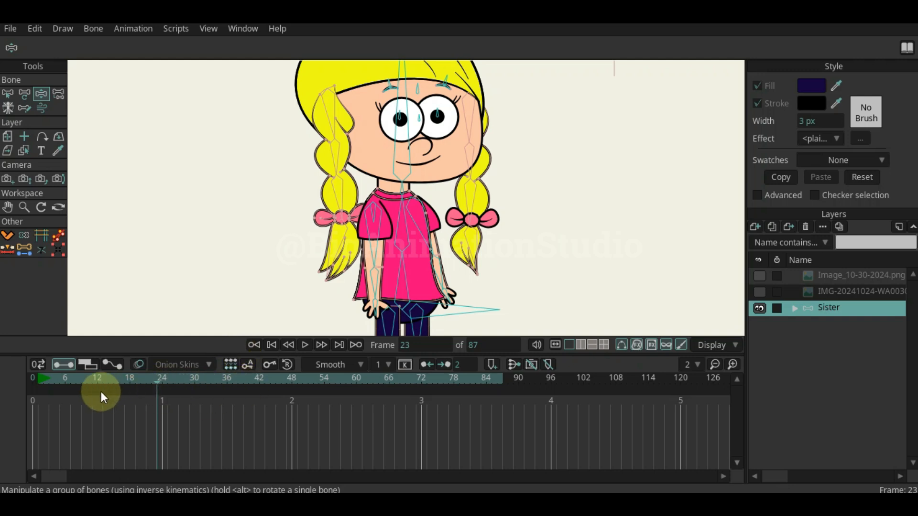
Scrub the timeline back to frame 0 and set the current frame to 24.
drag(163, 382, 14, 381)
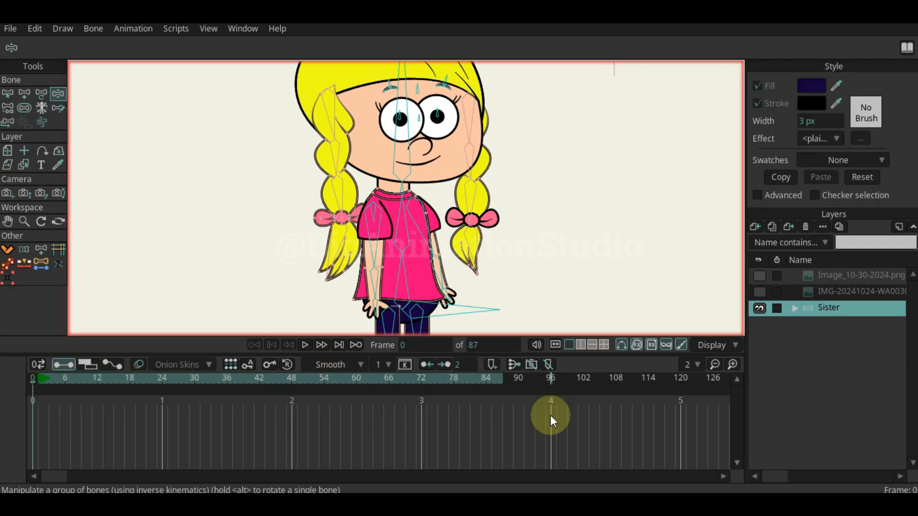
key(space)
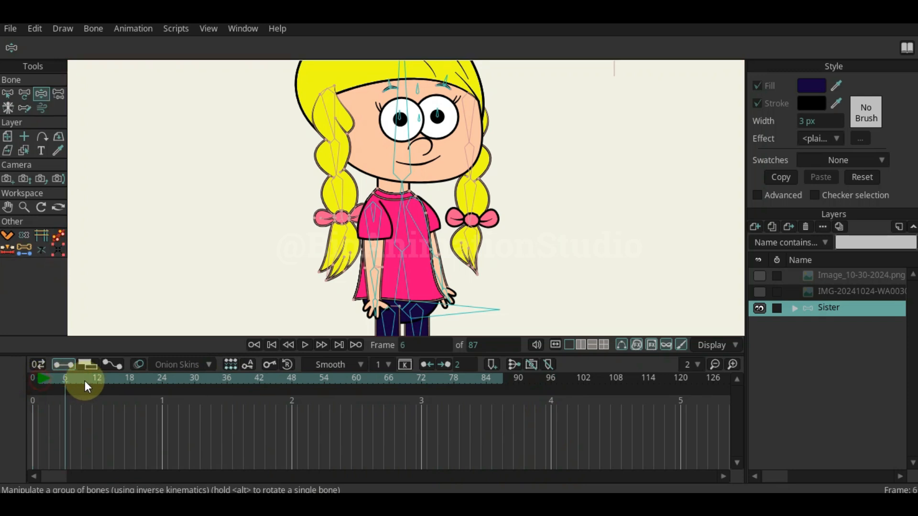
drag(54, 382, 156, 388)
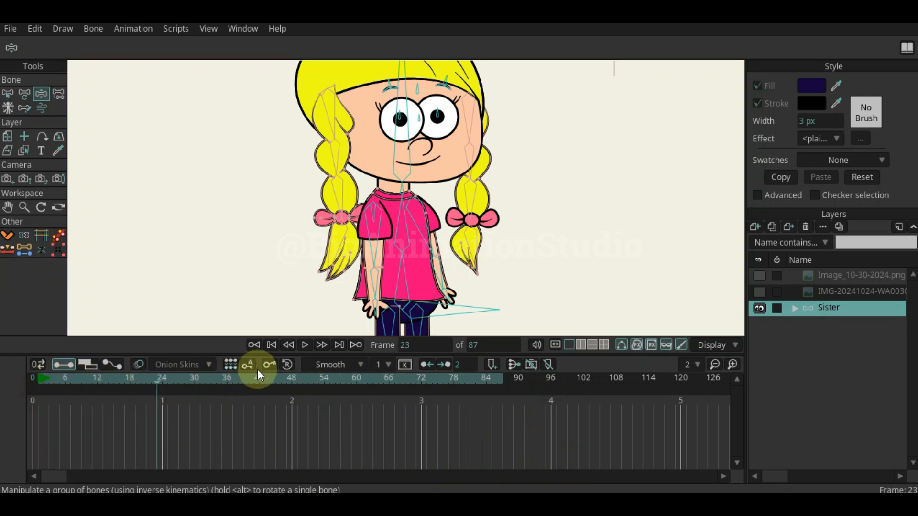
click(163, 381)
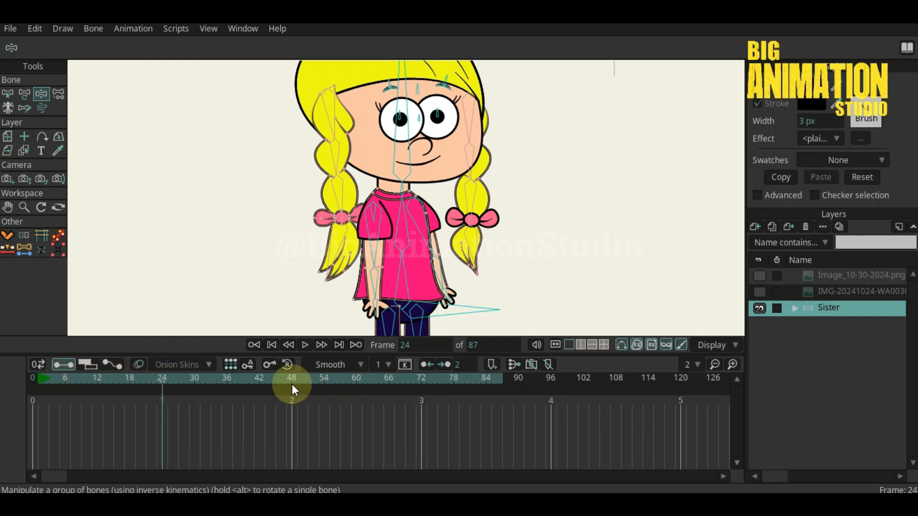
mouse_move(164, 383)
mouse_down()
mouse_move(195, 383)
mouse_move(161, 387)
mouse_up()
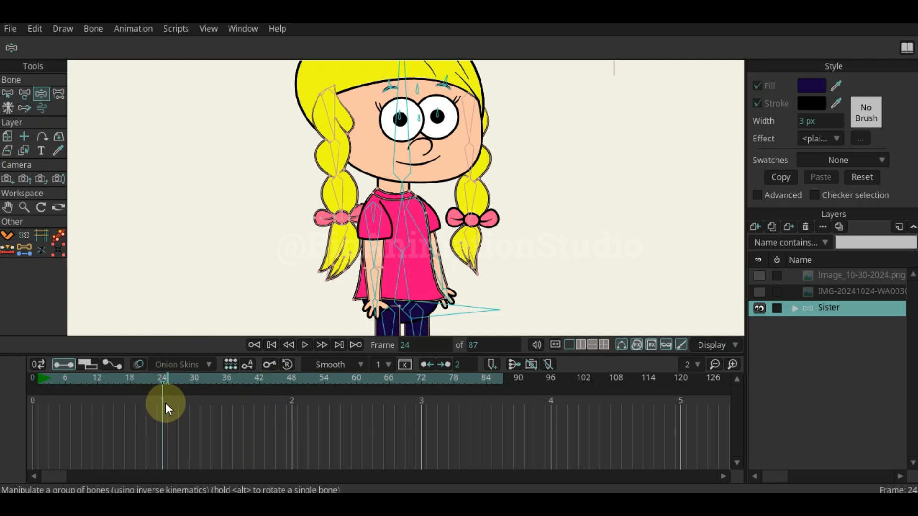
key(z)
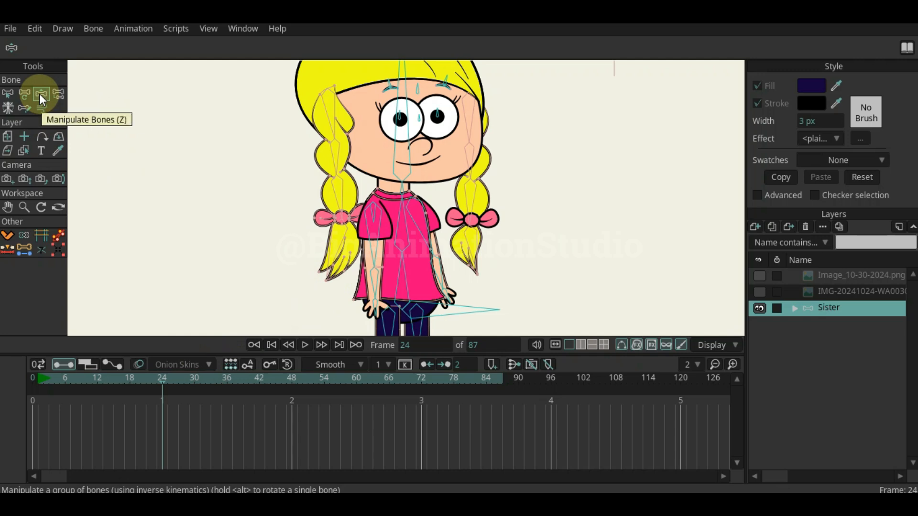
drag(360, 260, 252, 213)
key(ctrl+z)
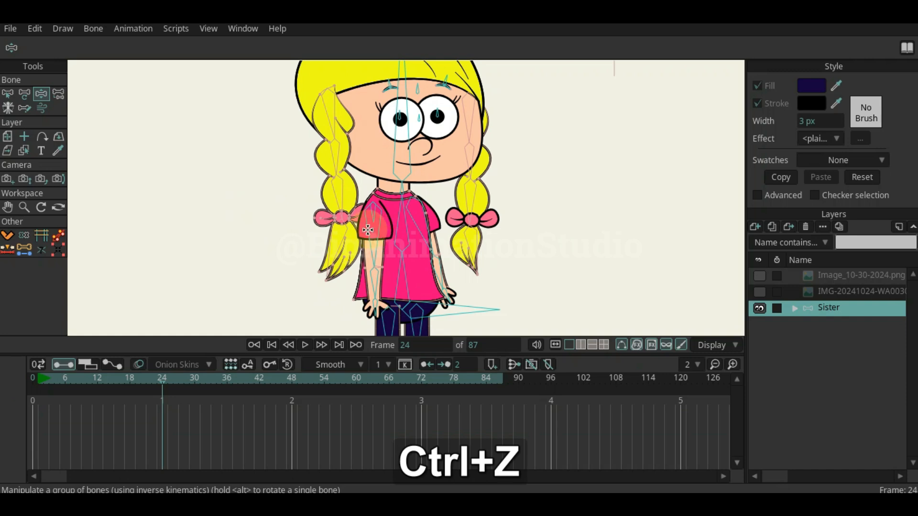
key(t)
drag(369, 234, 272, 196)
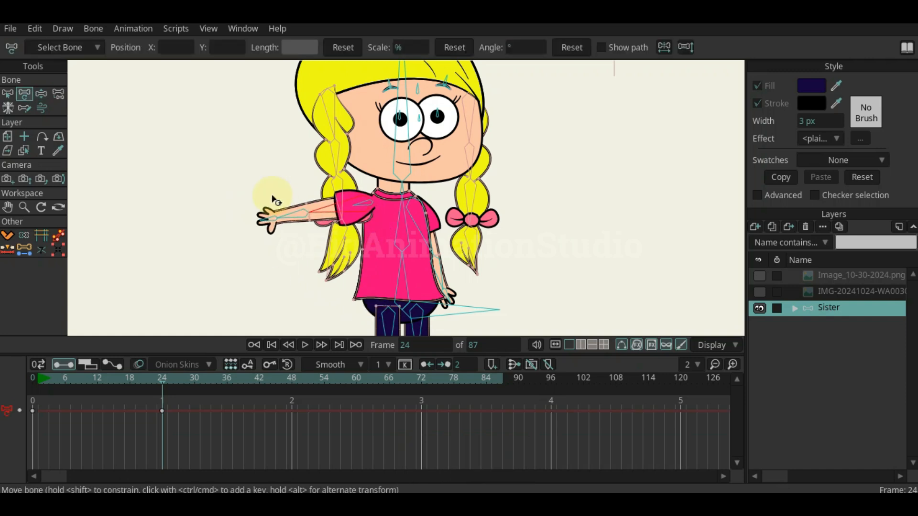
key(ctrl+z)
key(z)
drag(369, 261, 277, 195)
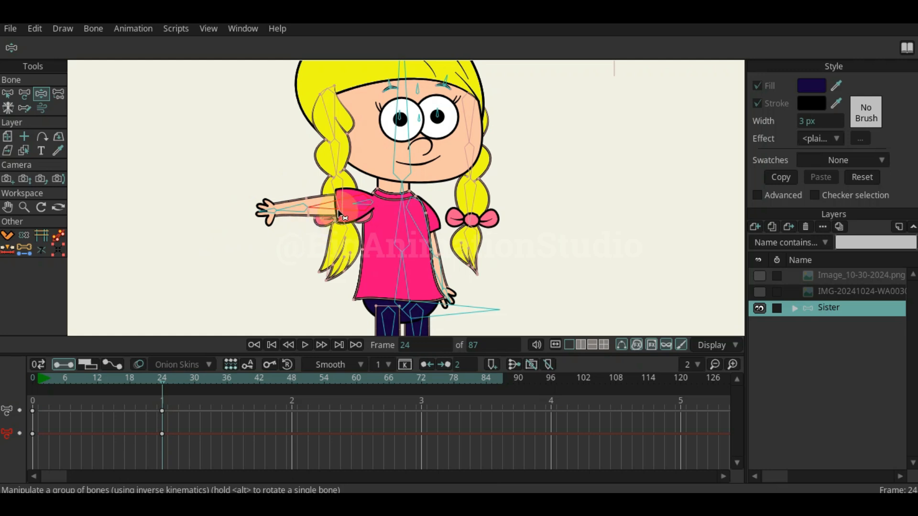
key(z)
drag(326, 208, 295, 172)
key(ctrl+z)
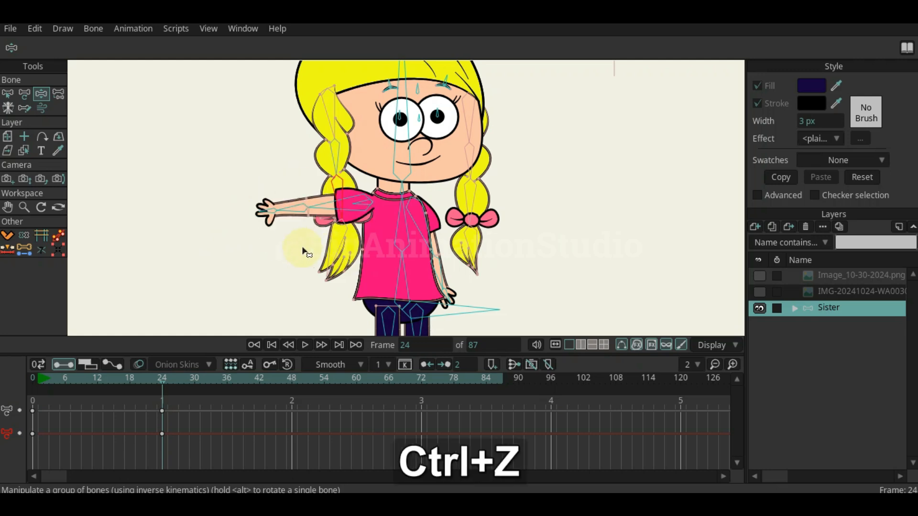
key(ctrl+z)
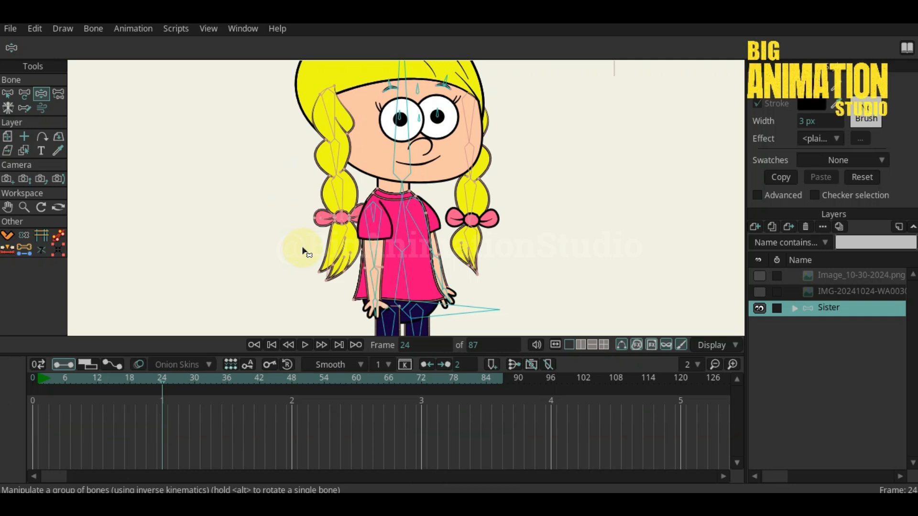
Raise the arm in front of the body sideways to horizontal at frame 24 with Manipulate Bones, and deselect its bone.
key(z)
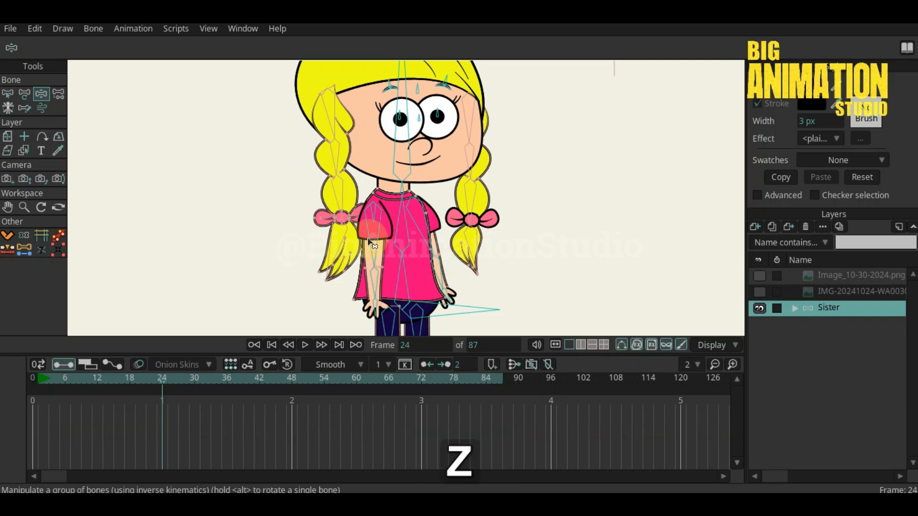
drag(381, 236, 223, 188)
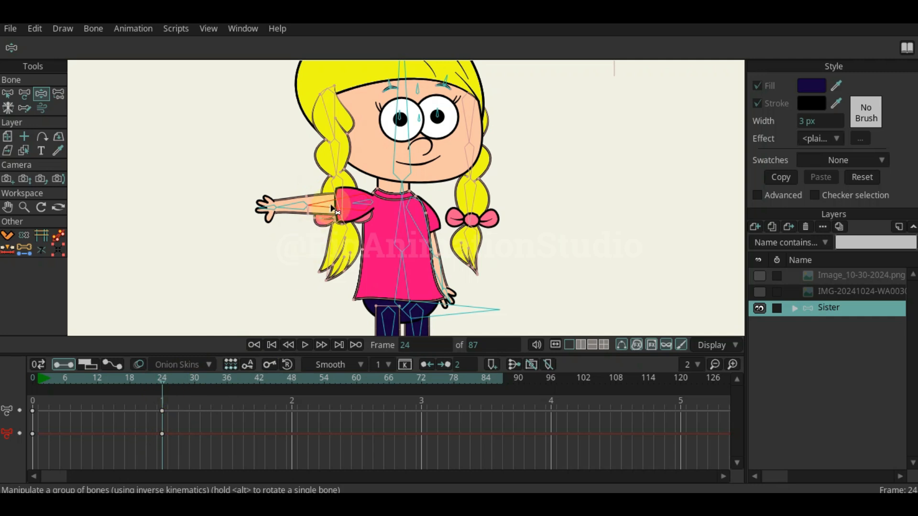
click(208, 419)
click(163, 433)
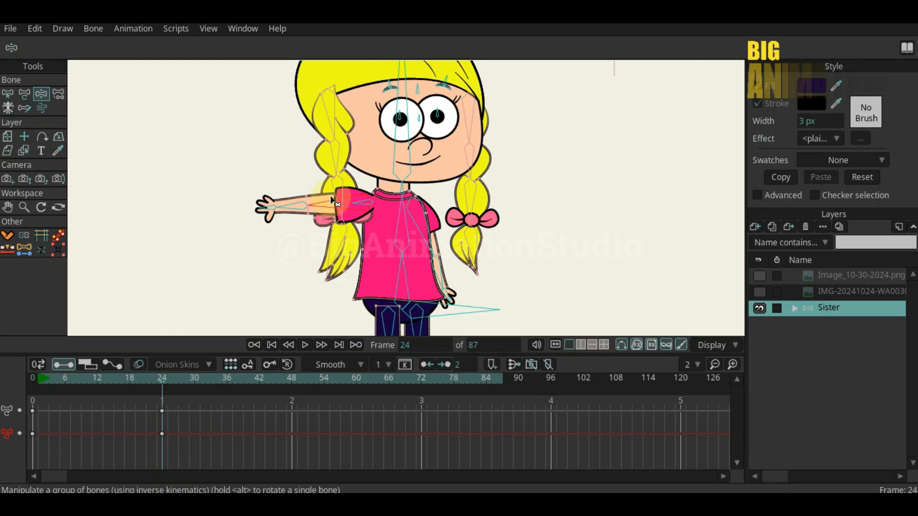
key(Escape)
click(159, 440)
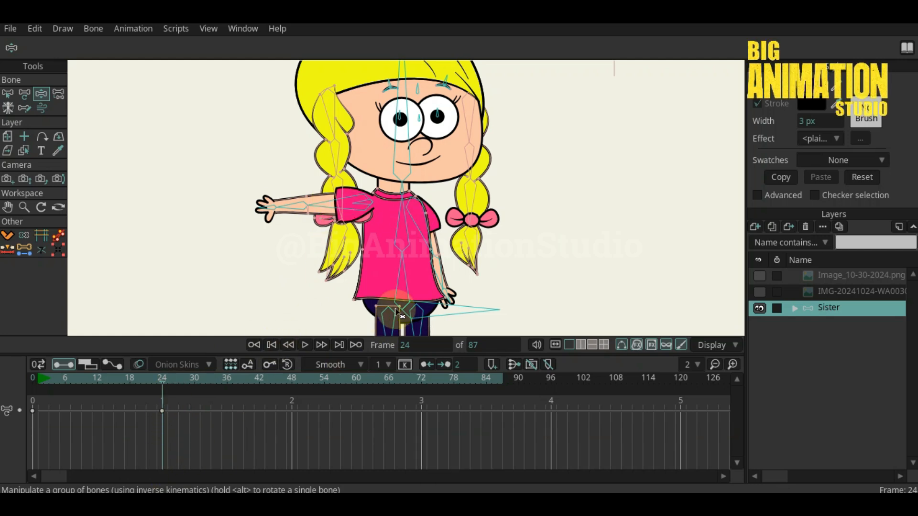
Raise the other arm outward to horizontal at frame 24 with Manipulate Bones, and deselect its bone.
key(z)
drag(441, 277, 478, 200)
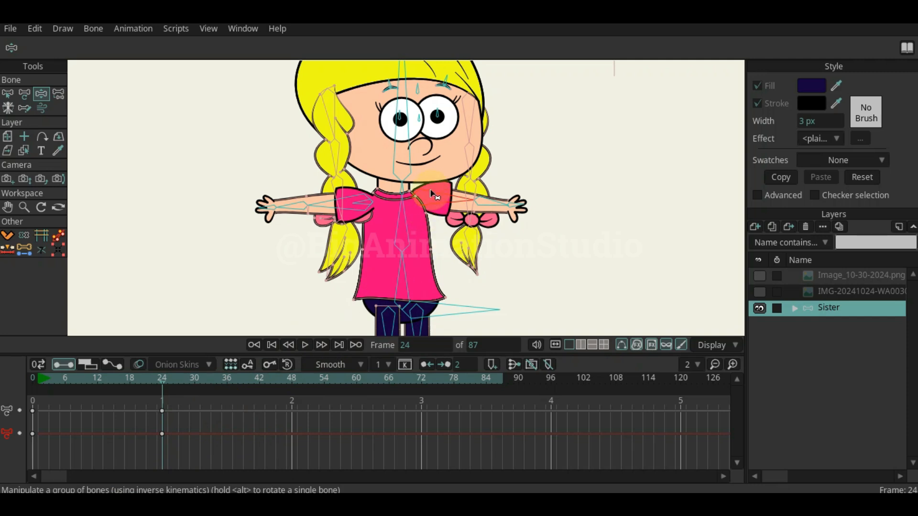
key(Escape)
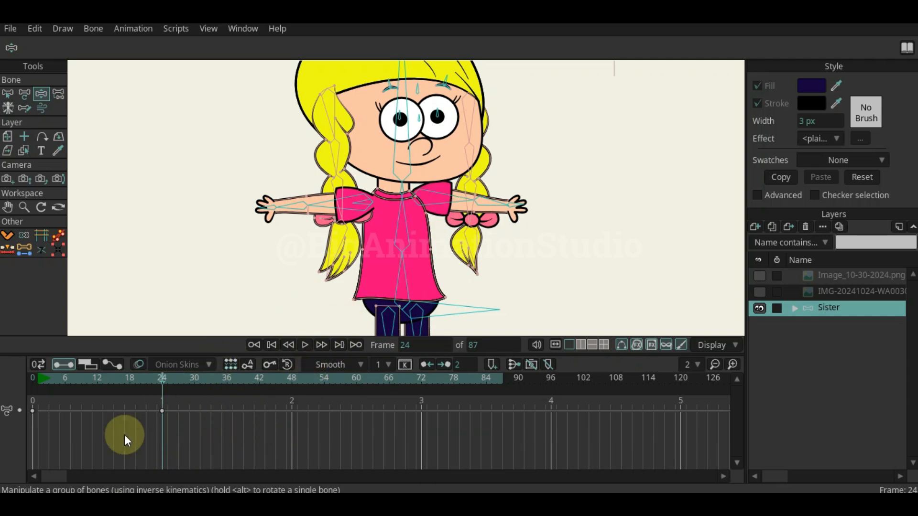
Scrub the timeline from the start to frame 24 to review the raising of both arms.
drag(50, 381, 159, 388)
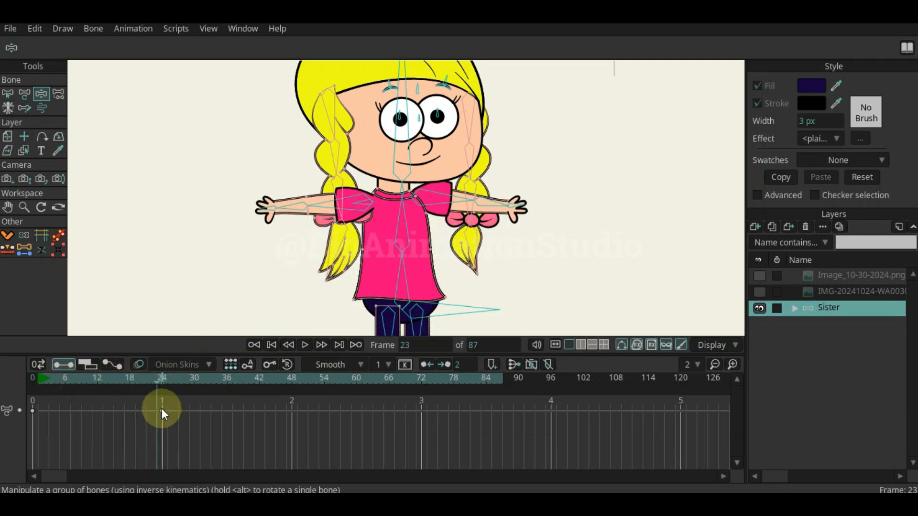
click(162, 382)
drag(112, 383, 164, 383)
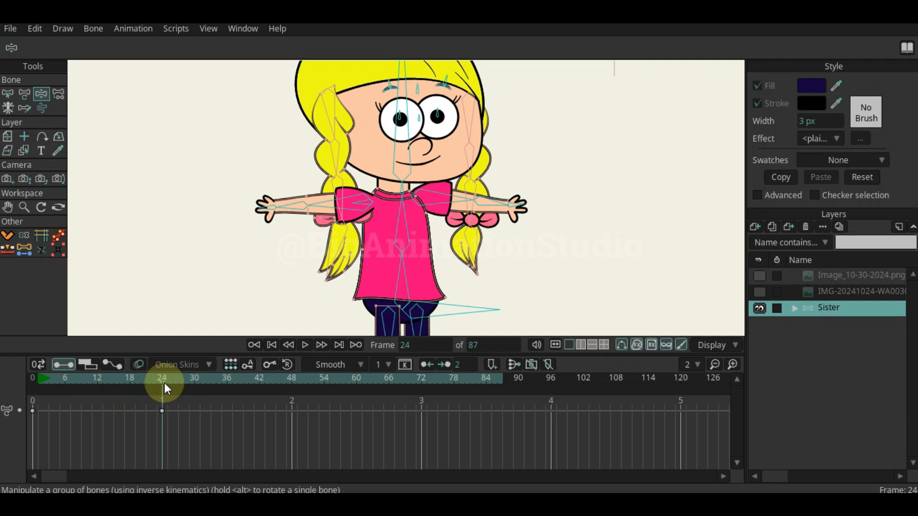
Select the upper-arm bones B16 and B19 in turn to examine their keyframes on the timeline.
key(b)
click(336, 217)
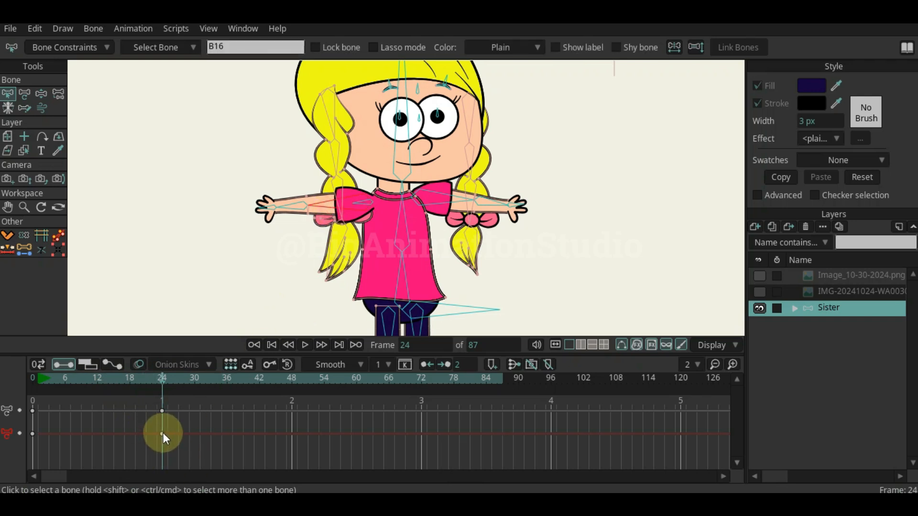
click(409, 244)
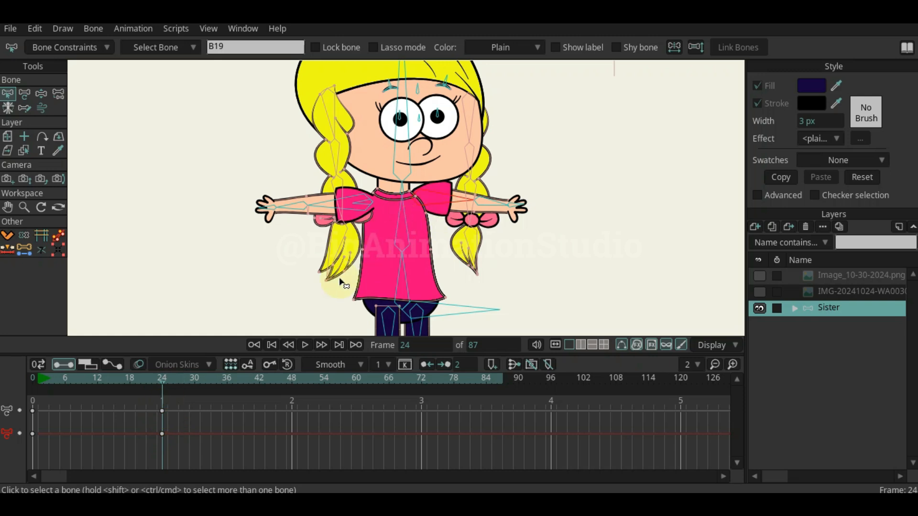
key(space)
At frame 48, clear the bone selection and spread both legs outward to the sides with Manipulate Bones.
drag(354, 308, 323, 239)
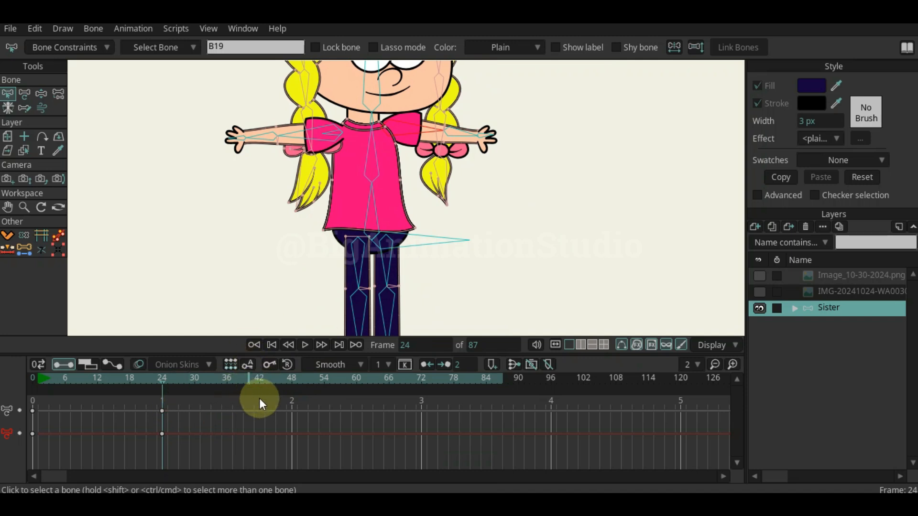
click(292, 380)
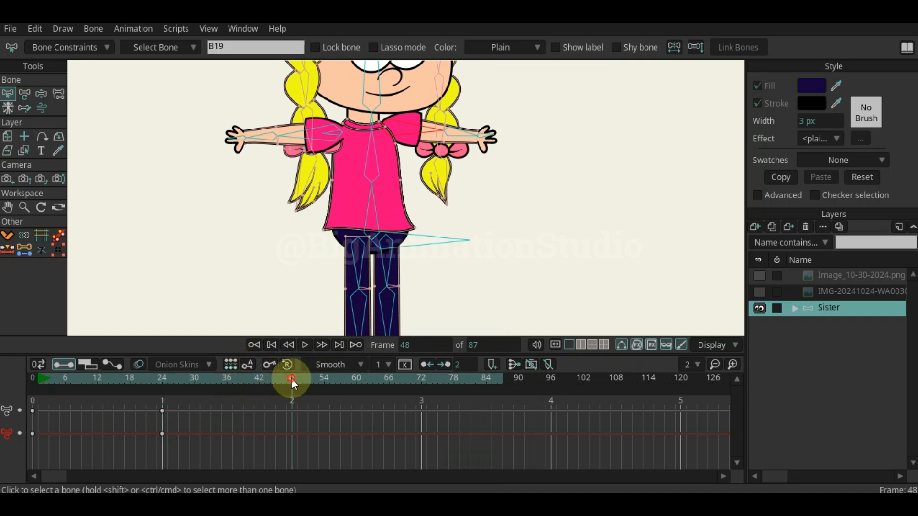
key(Escape)
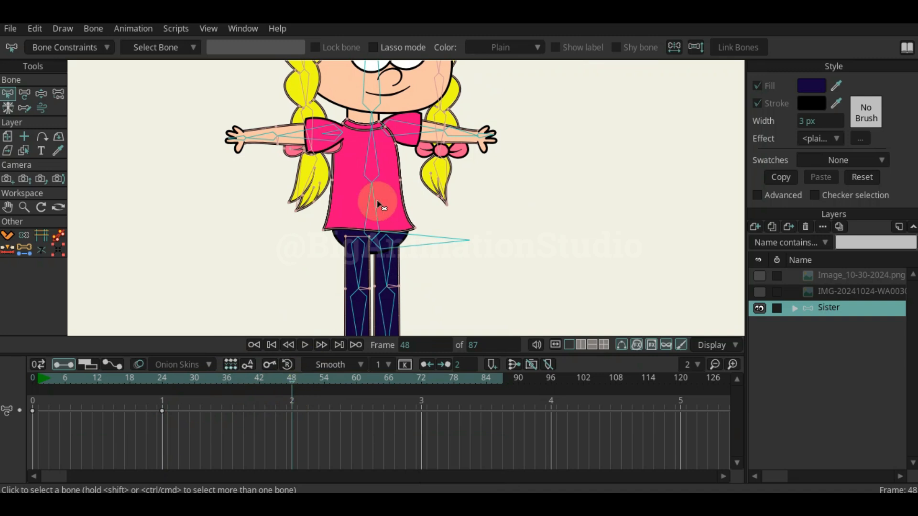
key(z)
drag(357, 274, 310, 260)
drag(394, 262, 479, 264)
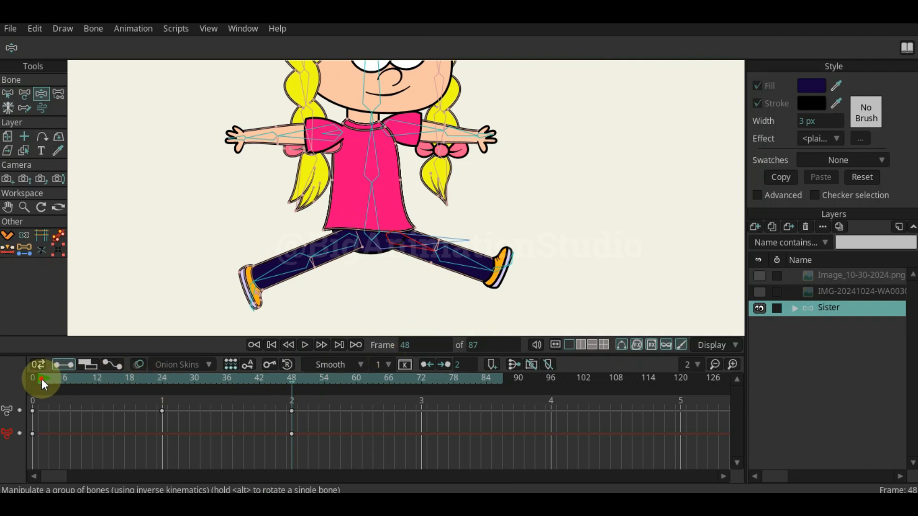
Play the animation from the start to review the arm and leg motion, and deselect the leg bone.
key(space)
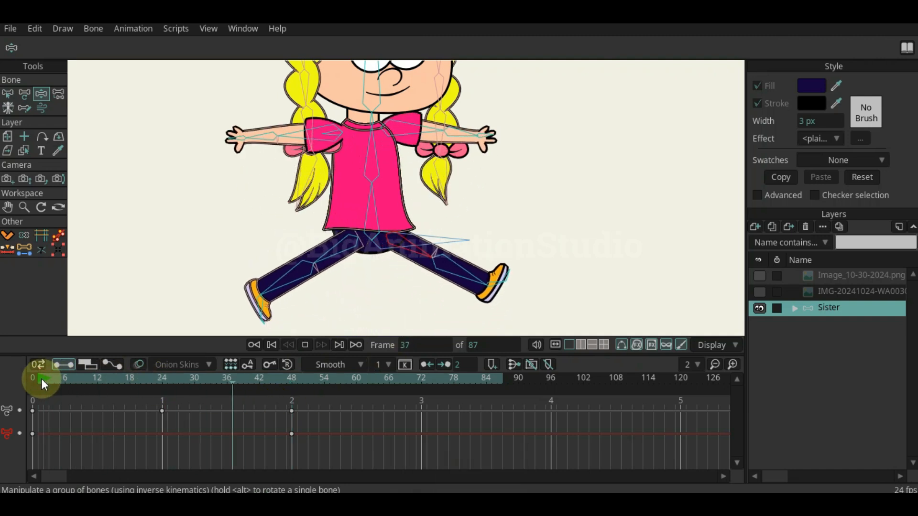
click(41, 379)
key(space)
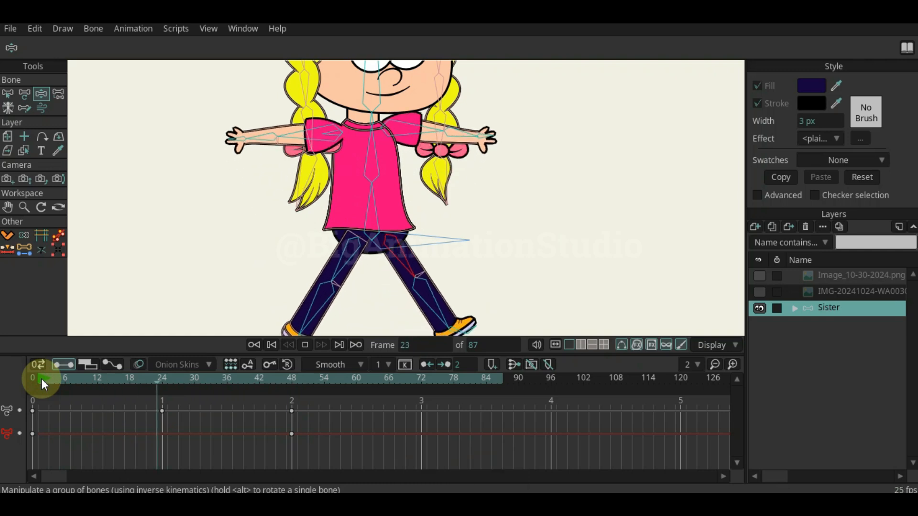
key(space)
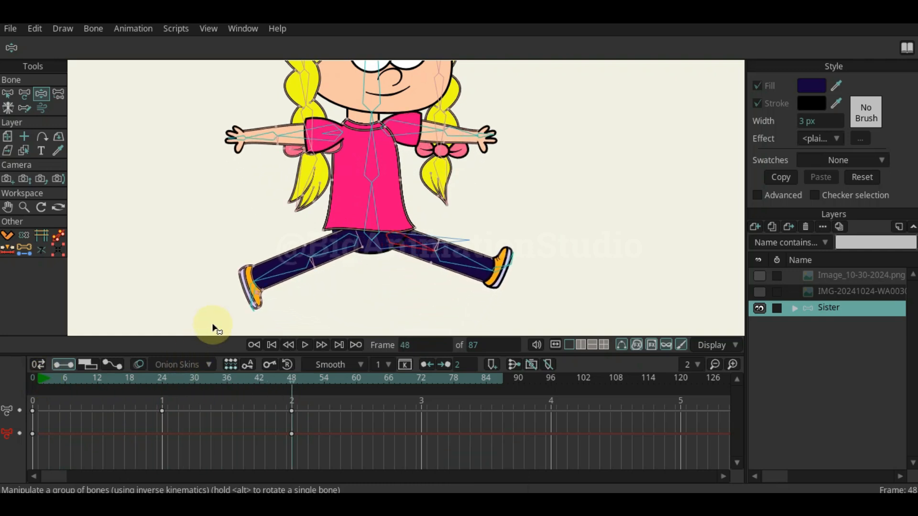
key(Escape)
key(t)
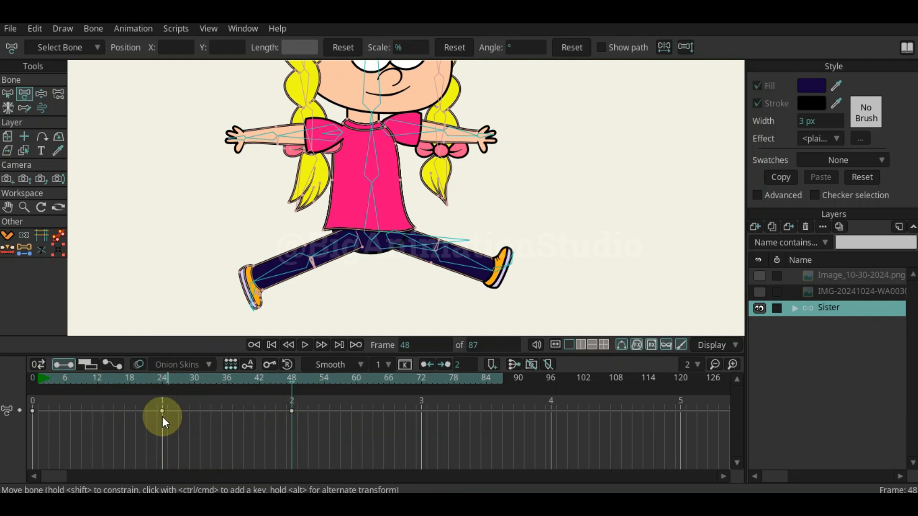
Replay the animation several times from its early frames to compare the timing of the arms and legs.
click(45, 378)
key(space)
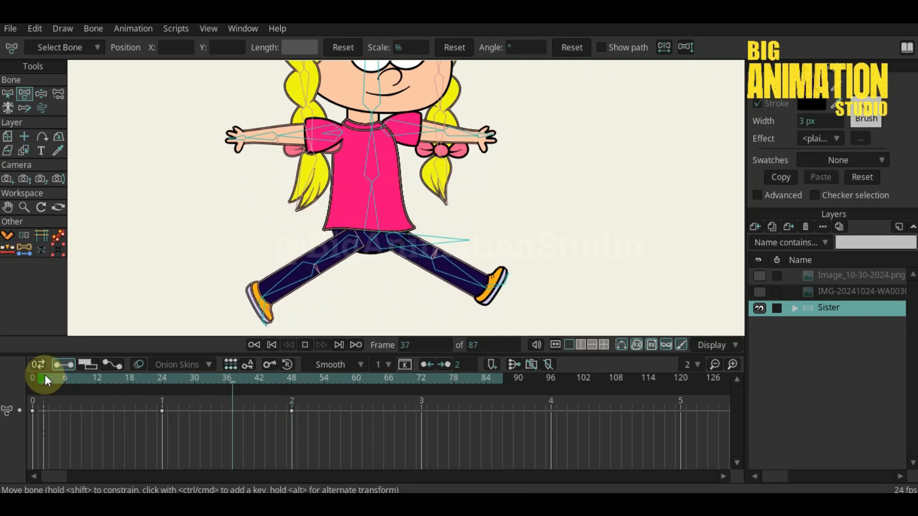
key(space)
click(73, 377)
key(space)
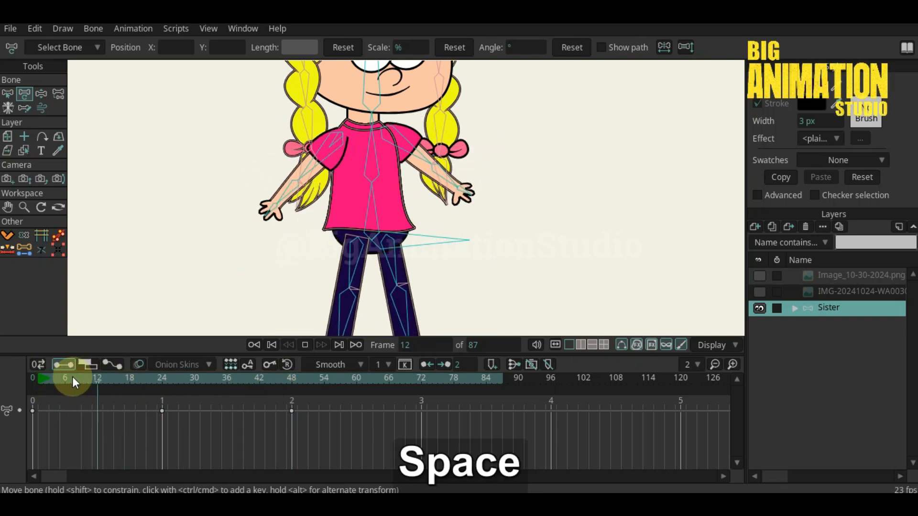
key(space)
click(73, 378)
key(space)
key(space)
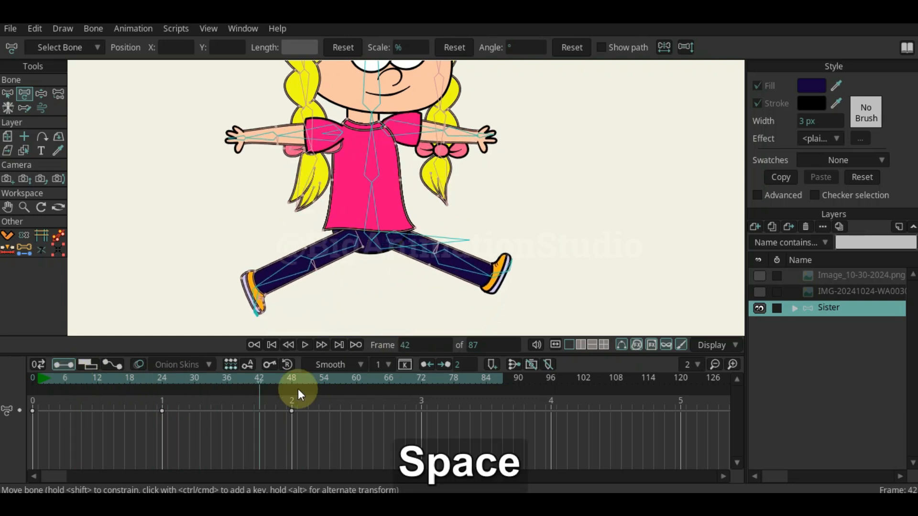
At frame 48, select the thigh bone B10 and scrub between the start and frame 48 to examine its keyframes.
drag(257, 379, 292, 380)
key(b)
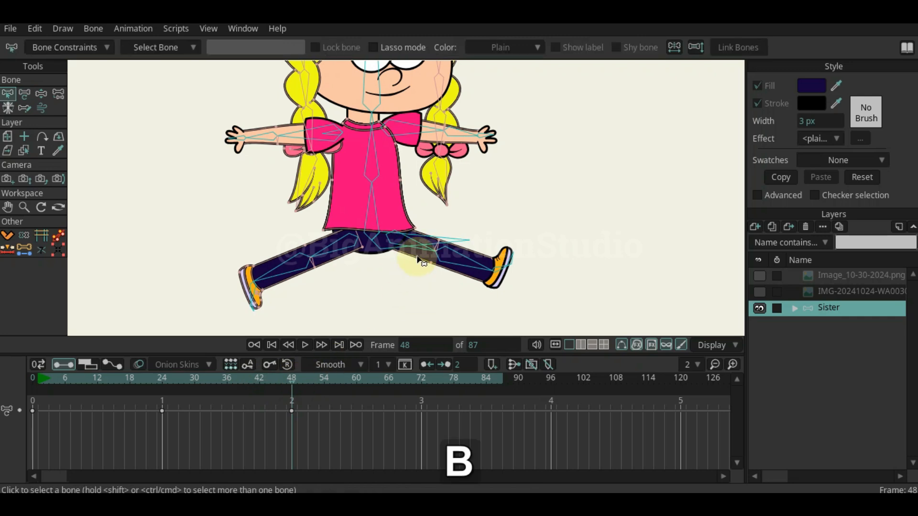
click(429, 255)
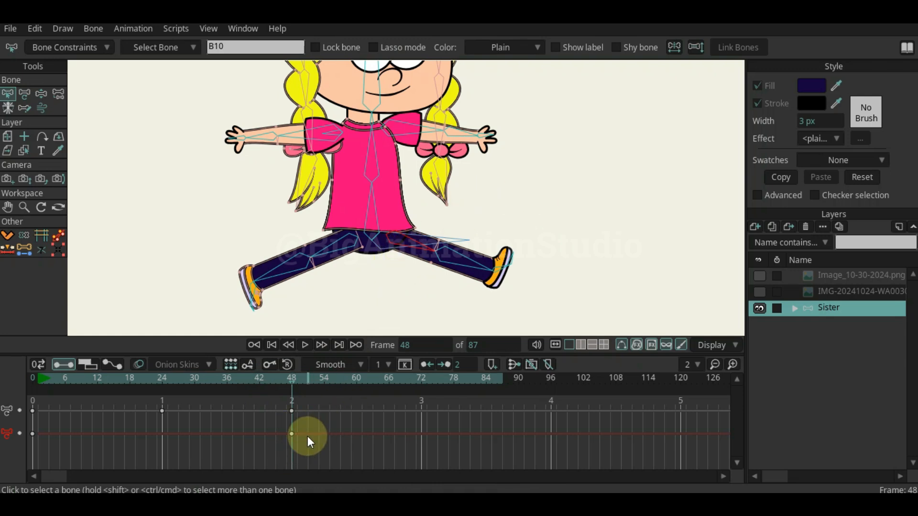
drag(292, 390, 46, 446)
drag(41, 383, 290, 404)
click(416, 249)
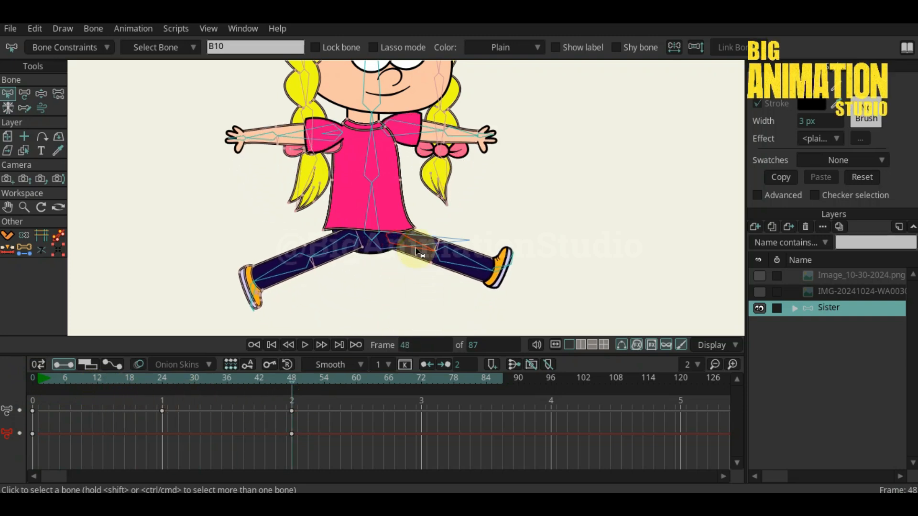
click(303, 438)
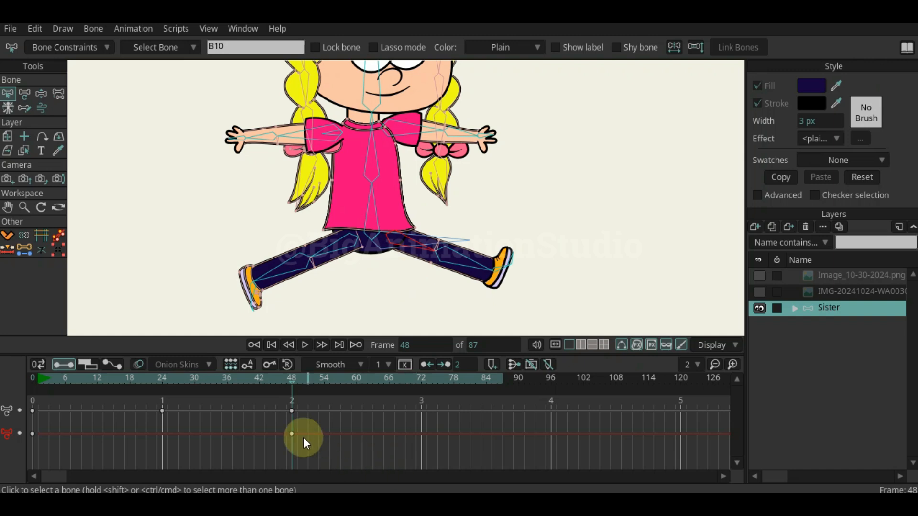
Return to frame 1 and advance frame by frame to frame 46 to examine the interpolated leg motion.
click(286, 382)
drag(286, 381, 38, 395)
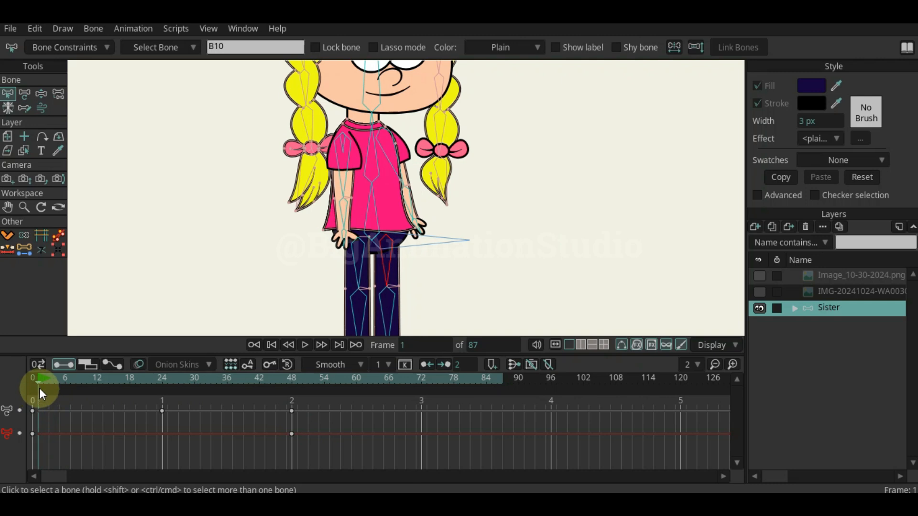
key(Right)
key(Right)
key(Right)
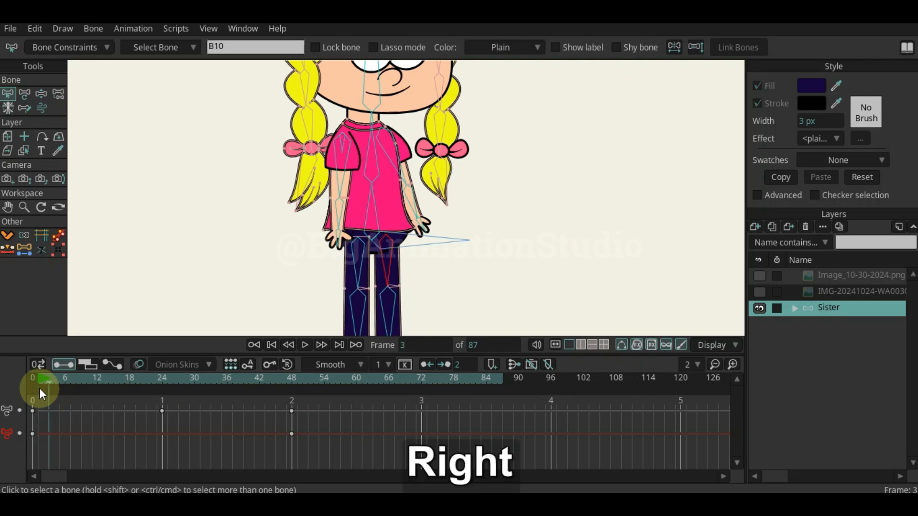
key(Right)
key(Right)
key(Right)
key(Right)
key(Right)
key(Right)
key(Right)
key(Right)
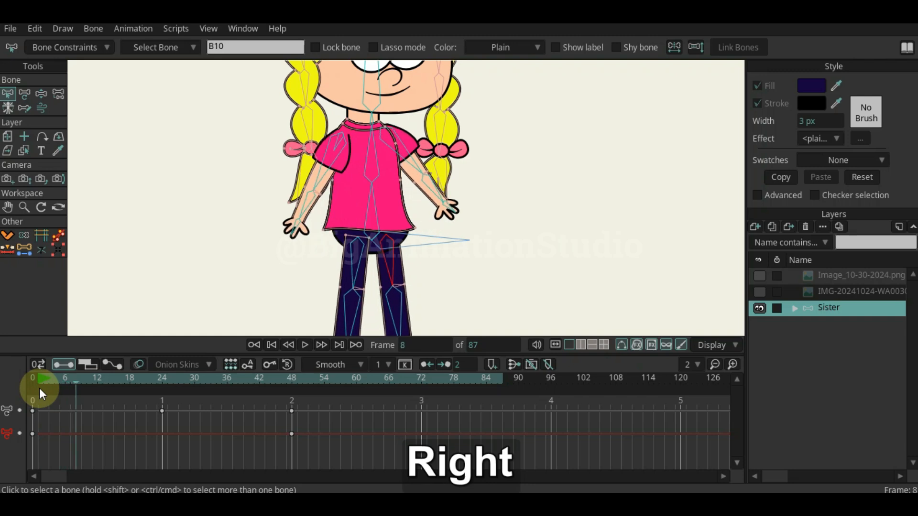
key(Right)
key(Right)
key(Right)
key(Right)
key(Right)
key(Right)
key(Right)
key(Right)
key(Right)
key(Right)
key(Right)
key(Right)
key(Right)
key(Right)
key(Right)
key(Right)
key(Right)
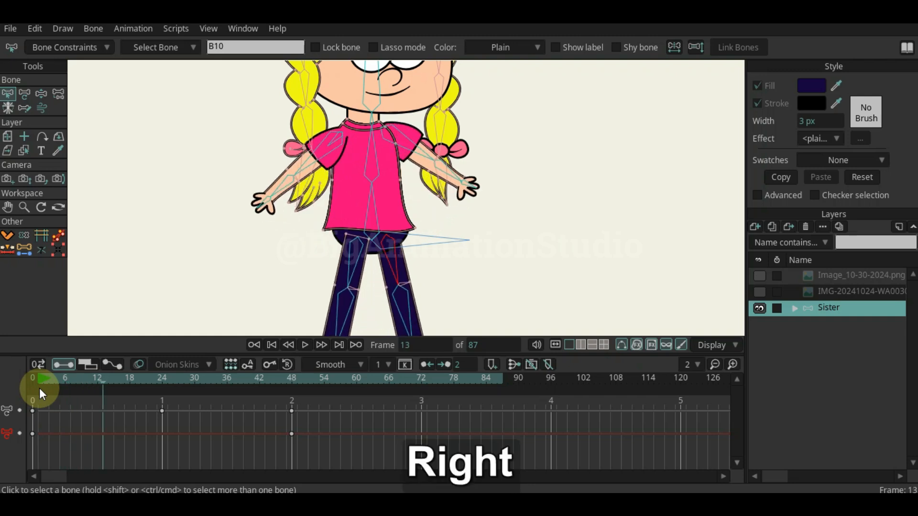
key(Right)
key(Right)
key(Right)
key(Right)
key(Right)
key(Right)
key(Right)
key(Right)
key(Right)
key(Right)
key(Right)
key(Right)
key(Right)
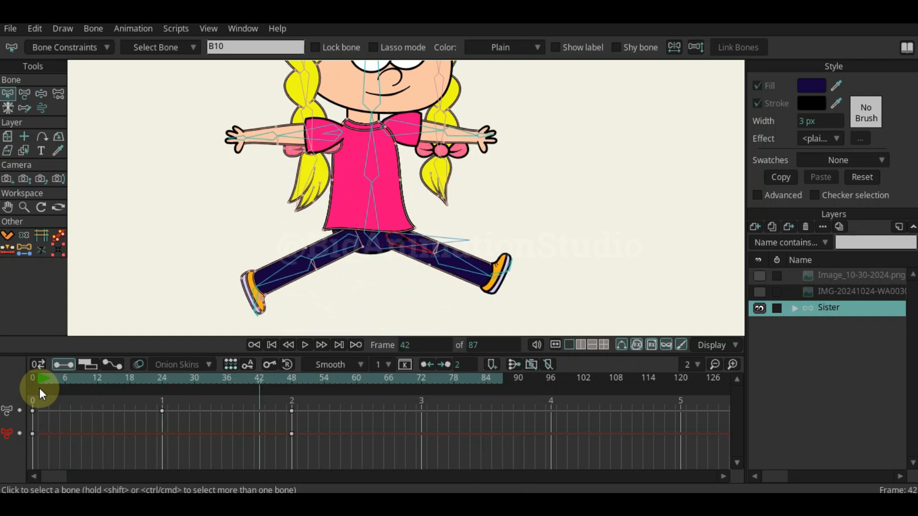
key(Right)
key(Right)
key(Right)
key(Right)
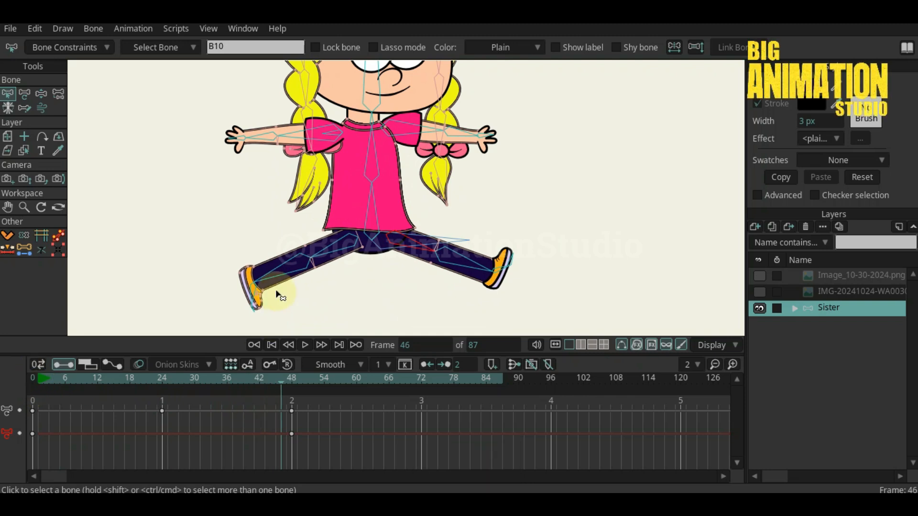
Move thigh bone B10's frame 48 keyframe to frame 12, and scrub to frame 32 to check the faster leg movement.
drag(291, 386, 99, 391)
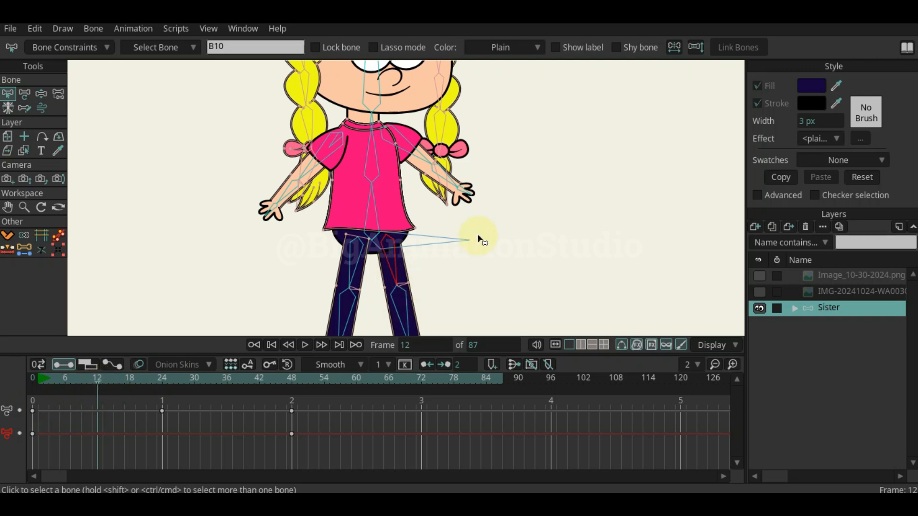
drag(296, 438, 98, 437)
drag(98, 381, 159, 405)
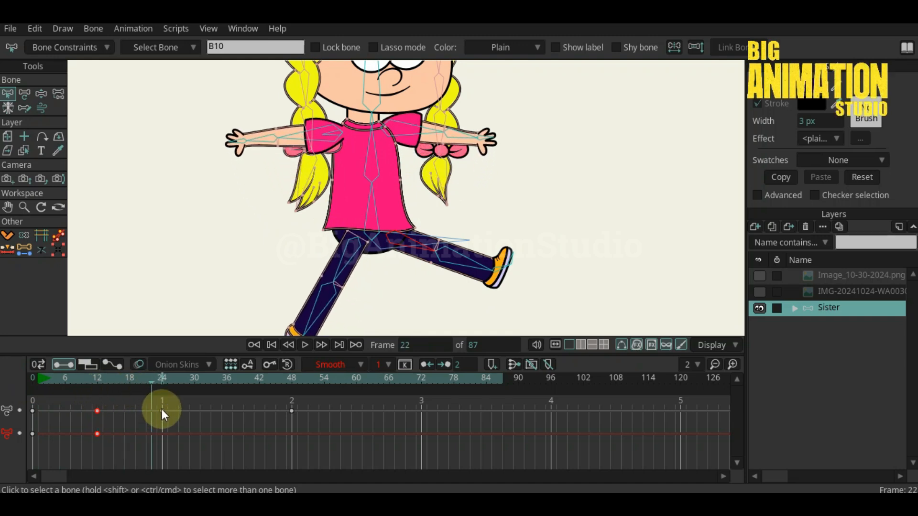
drag(150, 383, 208, 386)
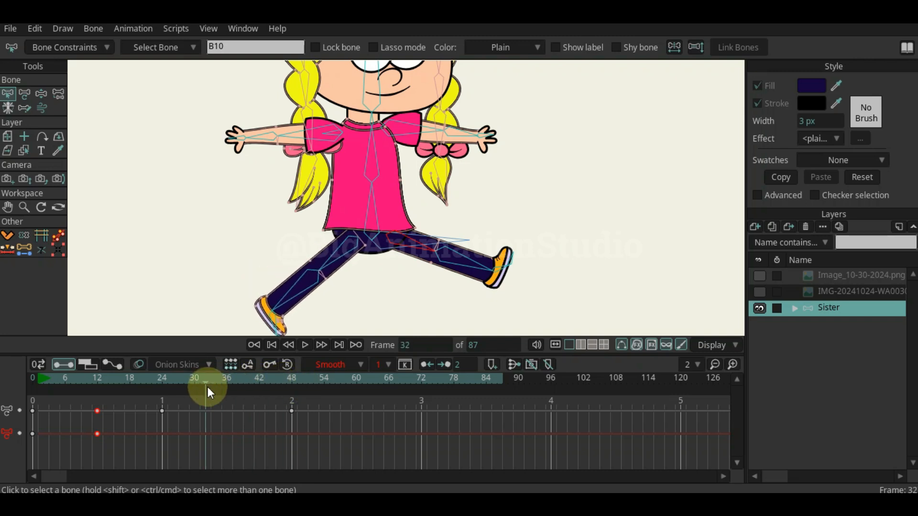
Select the other thigh bone, B6, and move its frame 48 keyframe to frame 18.
click(347, 252)
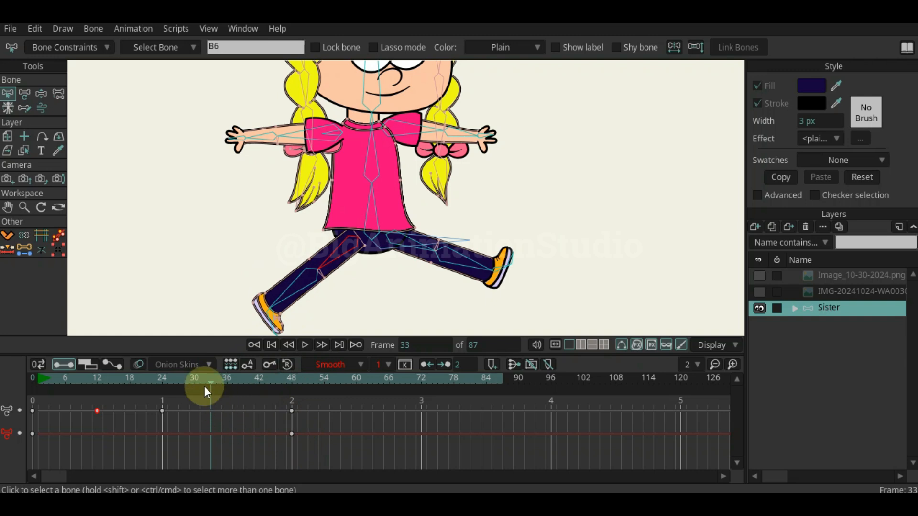
drag(210, 383, 293, 385)
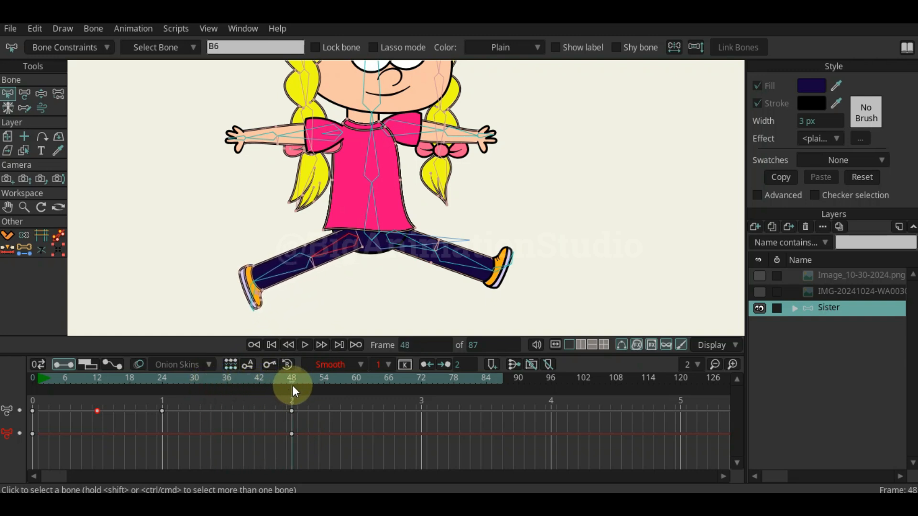
drag(293, 434, 129, 434)
Scrub and play the animation from the start to review the retimed legs, and clear the bone selection.
click(45, 382)
drag(45, 382, 185, 392)
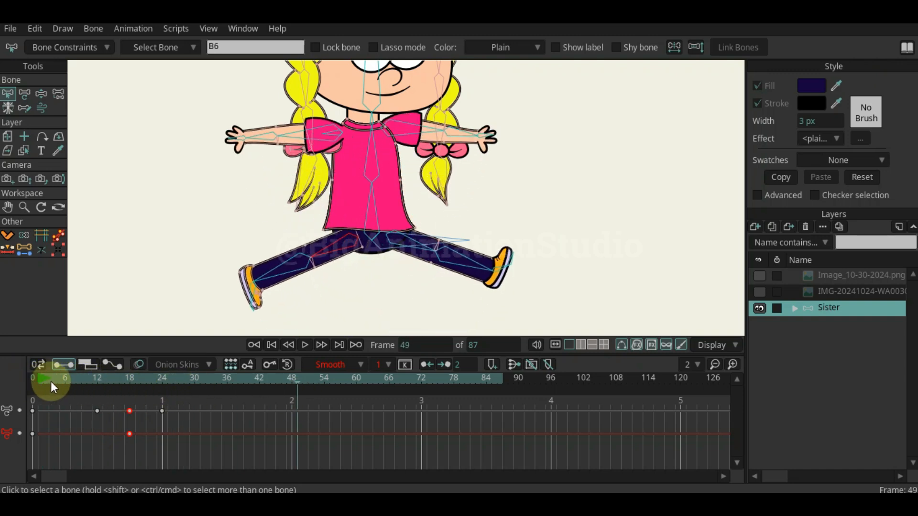
click(36, 378)
key(space)
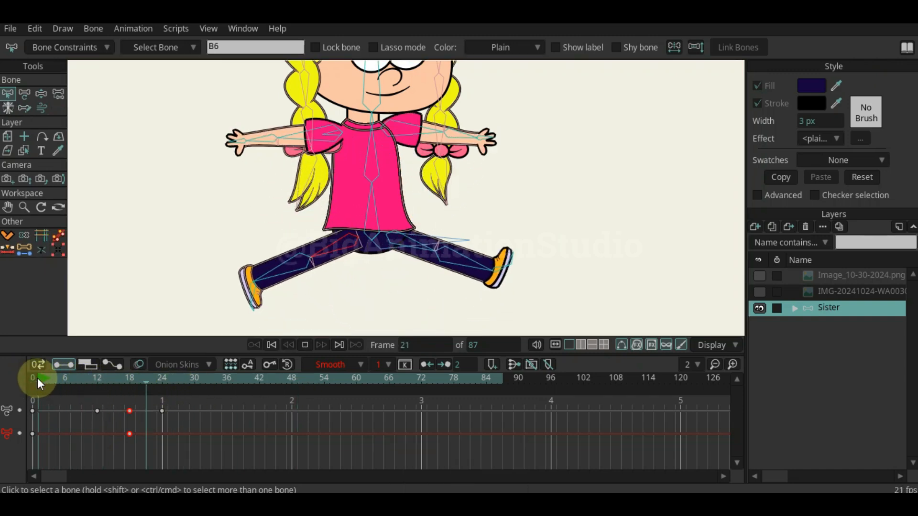
key(Escape)
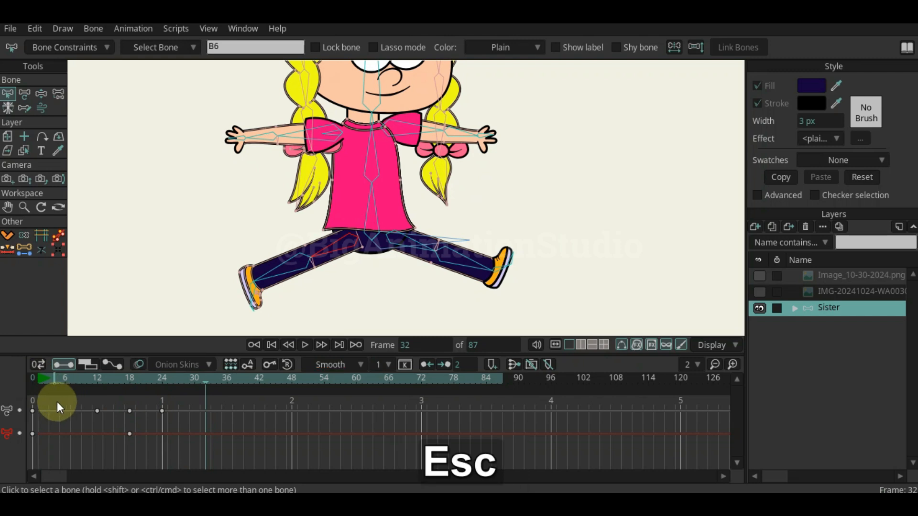
key(b)
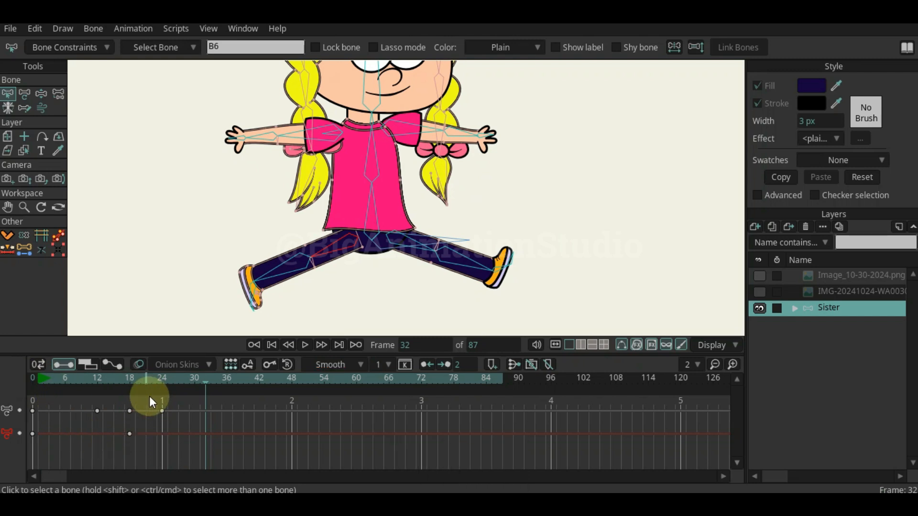
key(Escape)
With no bone selected, move the combined keyframes at frames 12, 18 and 24 to frames 13, 27 and 59 respectively.
click(130, 411)
drag(162, 410, 422, 412)
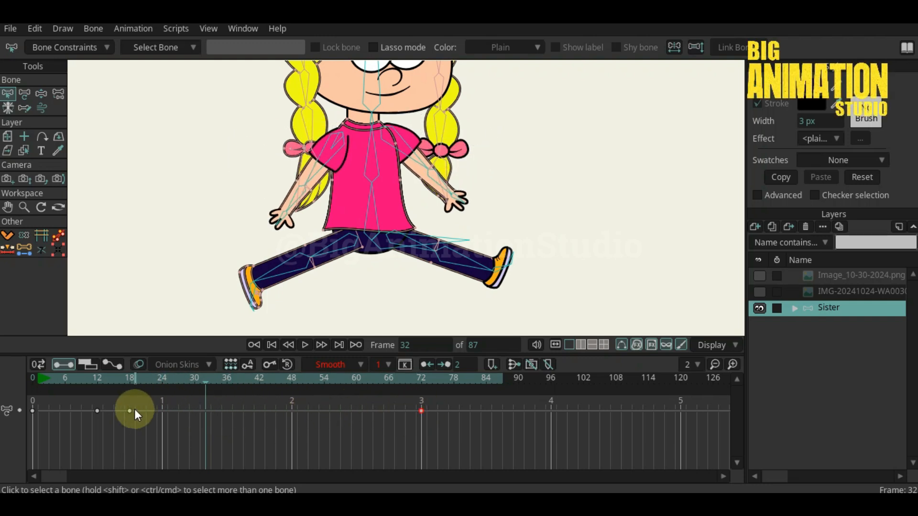
drag(129, 411, 178, 410)
mouse_move(98, 410)
mouse_down()
mouse_move(124, 411)
mouse_move(102, 411)
mouse_up()
drag(421, 410, 352, 412)
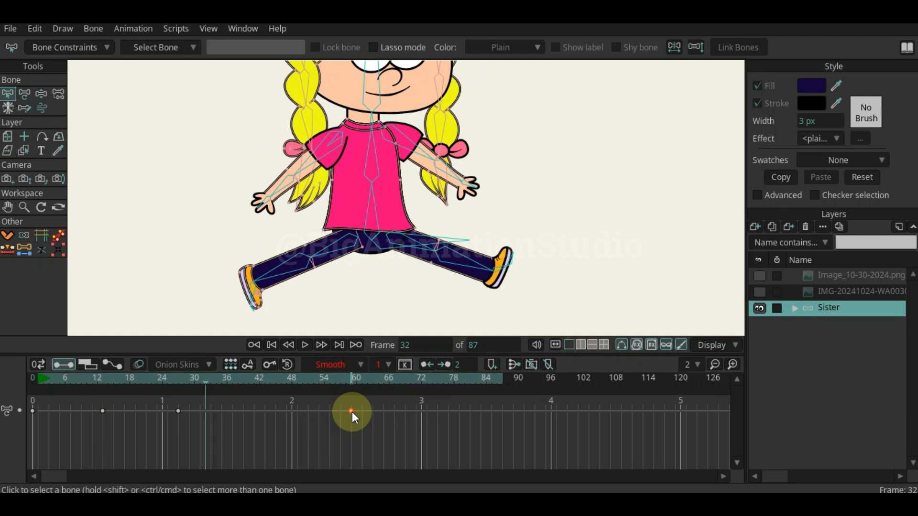
Select the upper-arm bones B19 and B16 in turn to examine their moved keyframes, and clear the bone selection.
key(b)
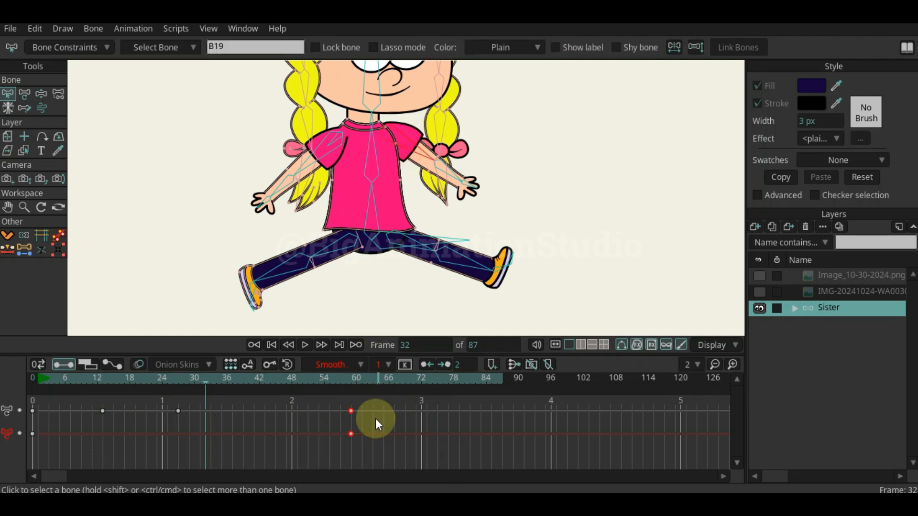
click(329, 152)
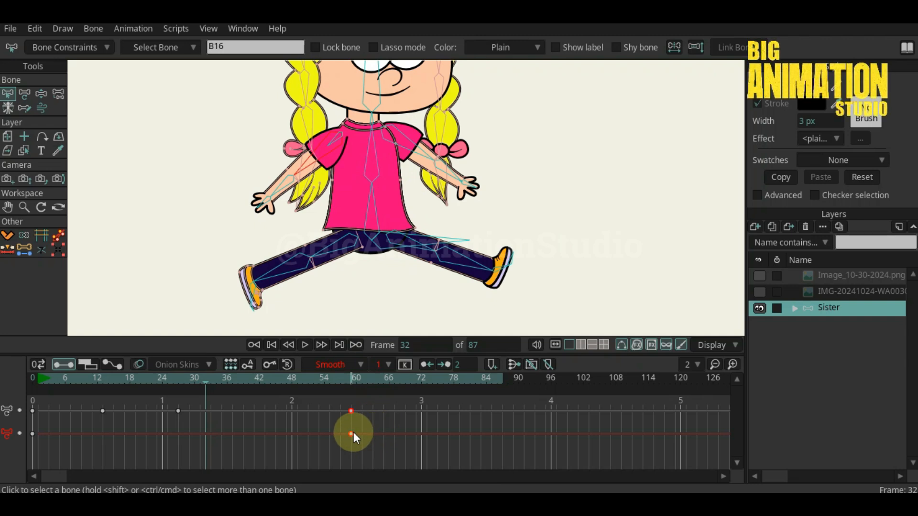
click(353, 407)
key(Escape)
key(b)
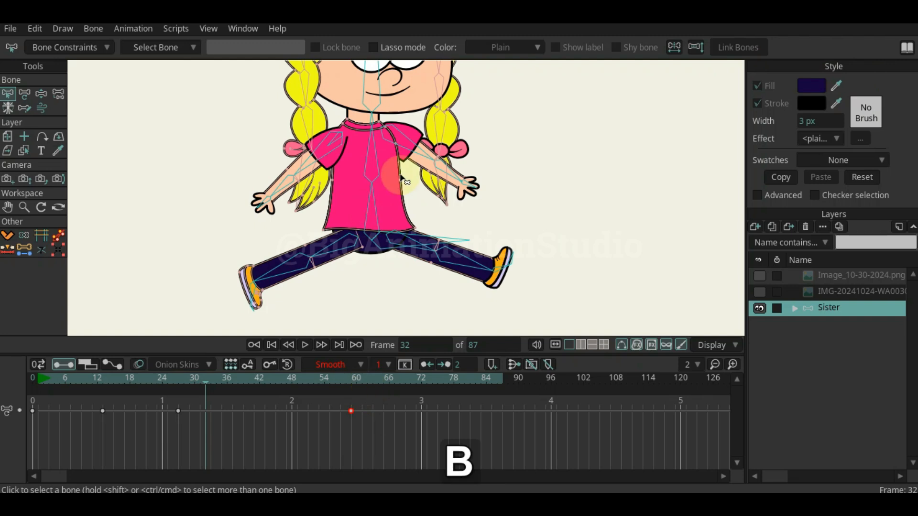
Move the combined keyframe at frame 59 to frame 62 and check it on upper-arm bones B16 and B19 in turn.
mouse_move(352, 412)
mouse_down()
mouse_move(270, 415)
mouse_move(376, 415)
mouse_move(314, 415)
mouse_move(364, 415)
mouse_up()
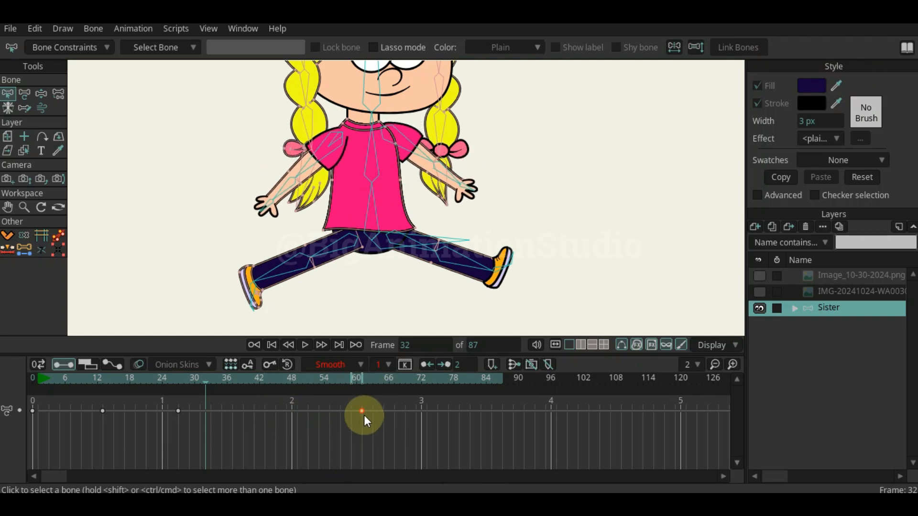
key(b)
click(320, 152)
click(363, 437)
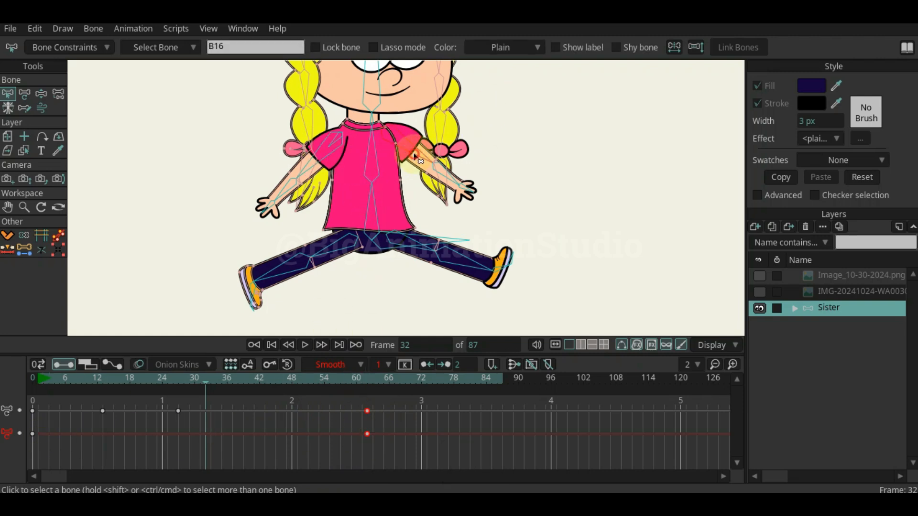
click(307, 266)
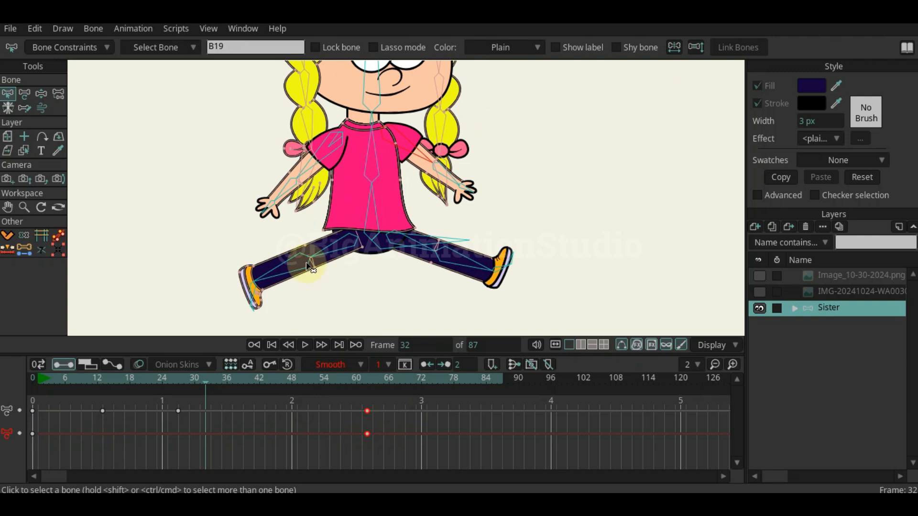
click(367, 434)
drag(366, 433, 227, 433)
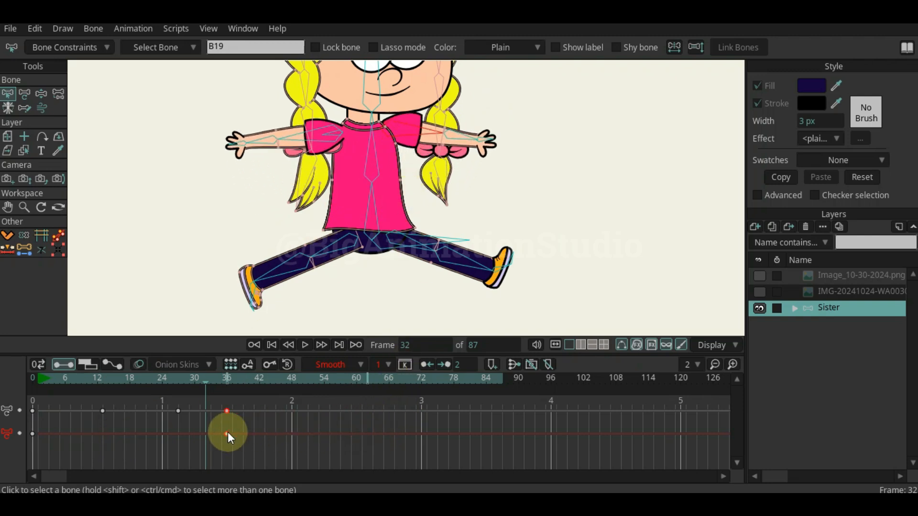
key(ctrl+z)
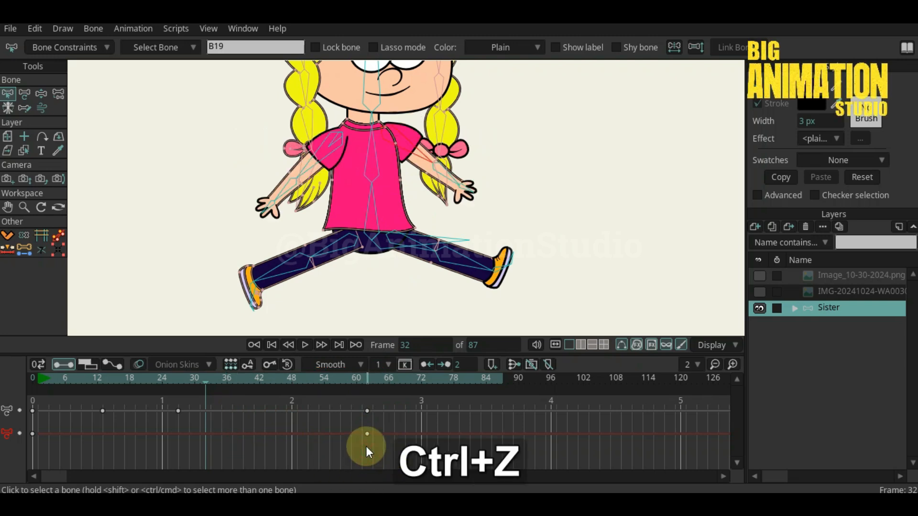
Move only bone B19's own frame 62 keyframe to frame 35, and move the remaining combined keyframe to frame 61.
drag(367, 433, 264, 427)
drag(251, 434, 230, 434)
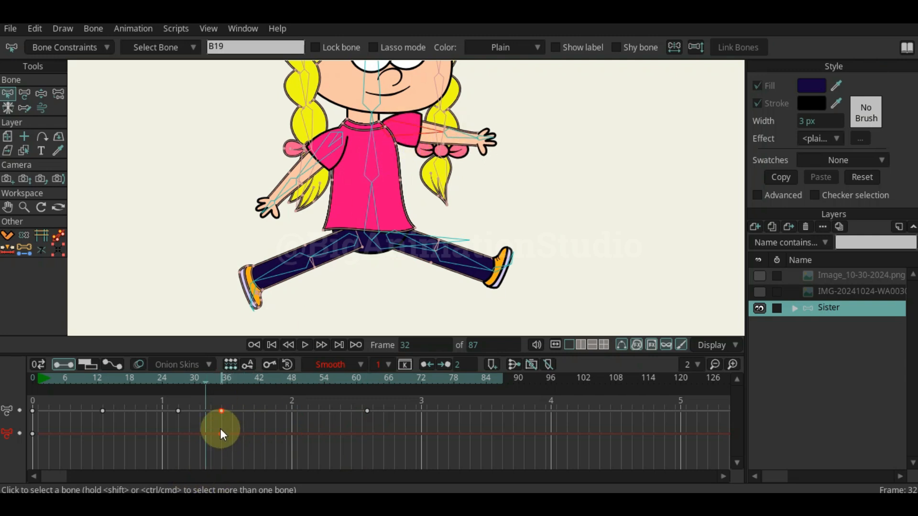
key(Escape)
mouse_move(368, 411)
mouse_down()
mouse_move(387, 410)
mouse_move(268, 404)
mouse_move(375, 409)
mouse_move(332, 406)
mouse_move(350, 414)
mouse_up()
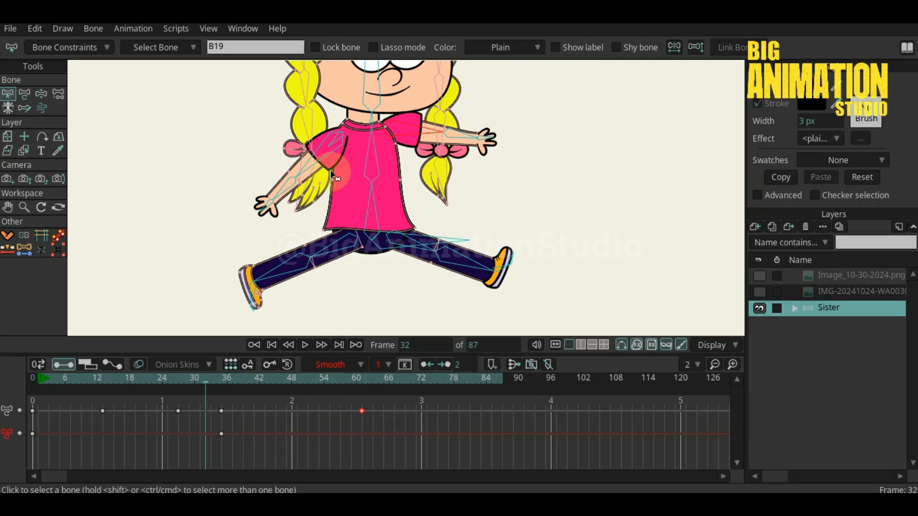
click(361, 410)
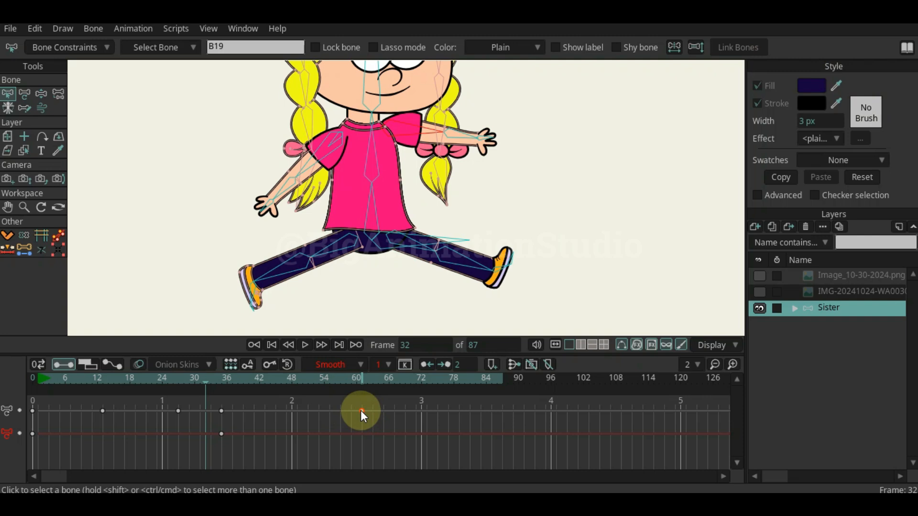
Clear the bone selection and select upper-arm bones B16 and B19 in turn to compare their separate keyframes.
key(b)
click(340, 161)
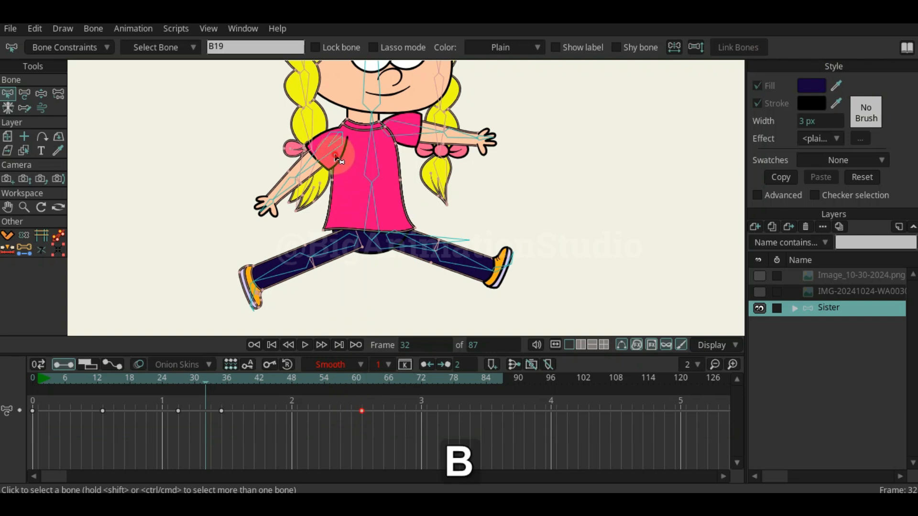
click(331, 152)
click(350, 413)
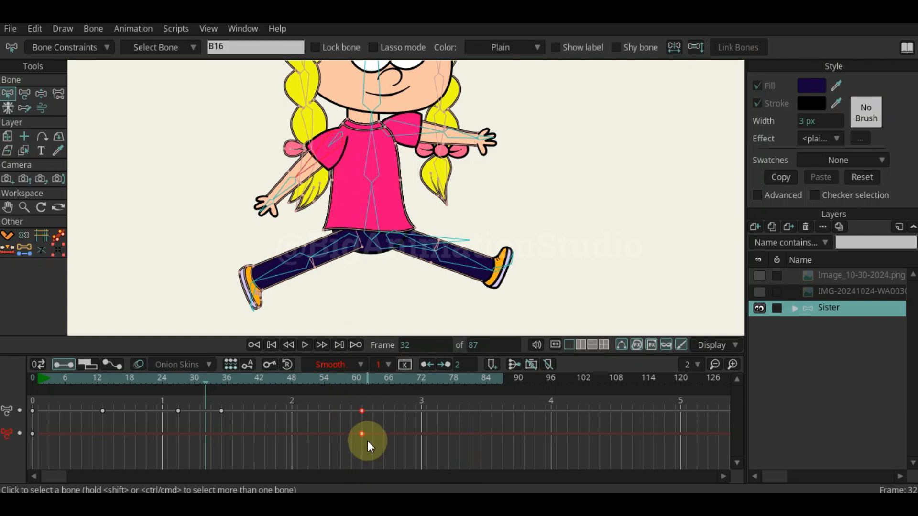
key(Escape)
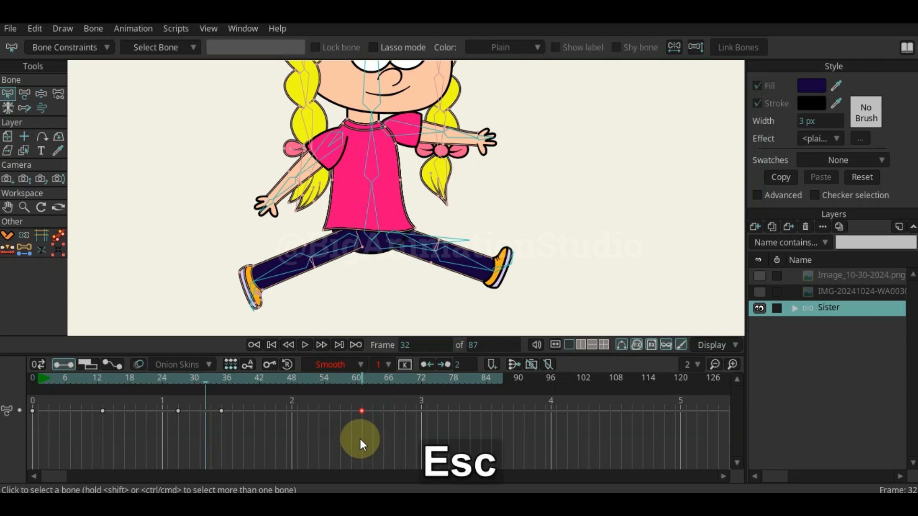
click(330, 165)
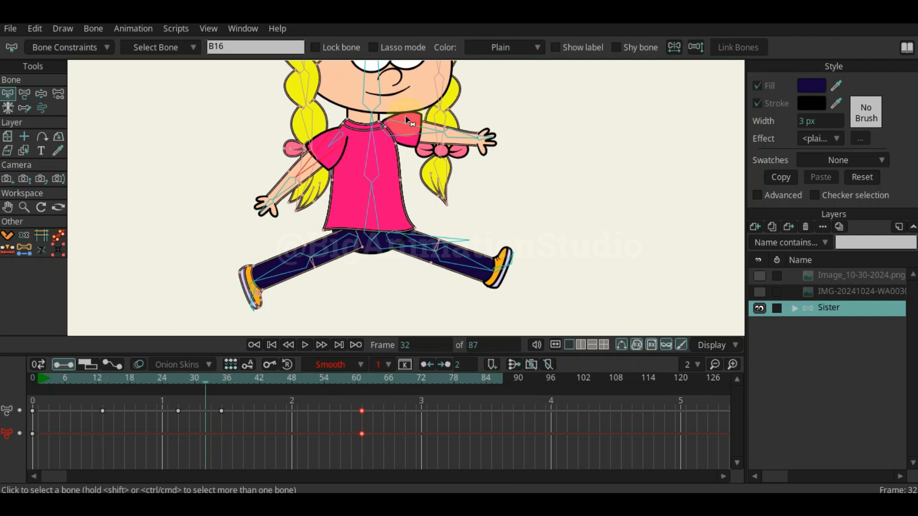
click(404, 135)
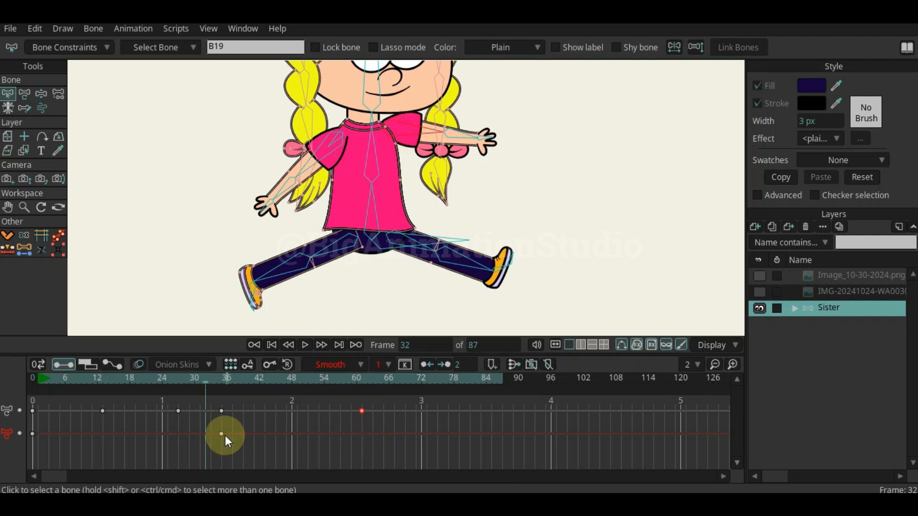
Select thigh bones B10 and B6 in turn to examine which combined keyframe belongs to each leg.
click(389, 252)
click(398, 241)
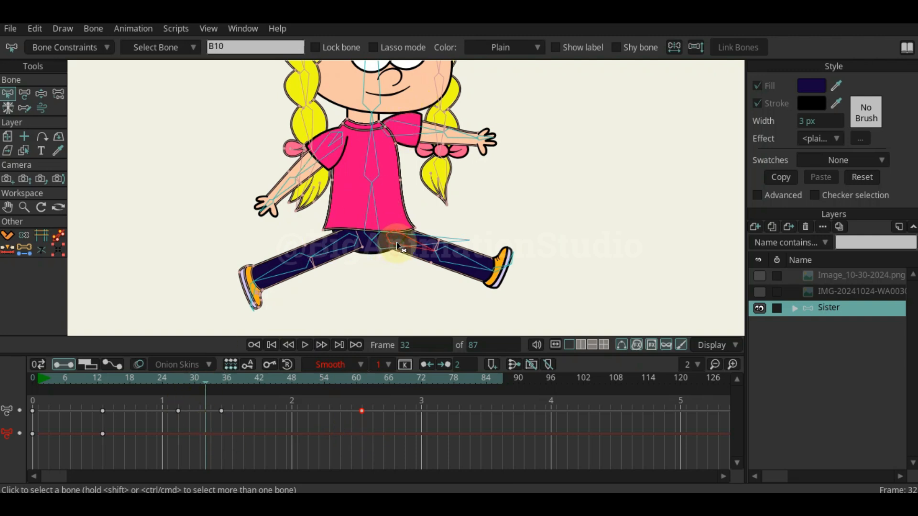
click(213, 413)
click(329, 244)
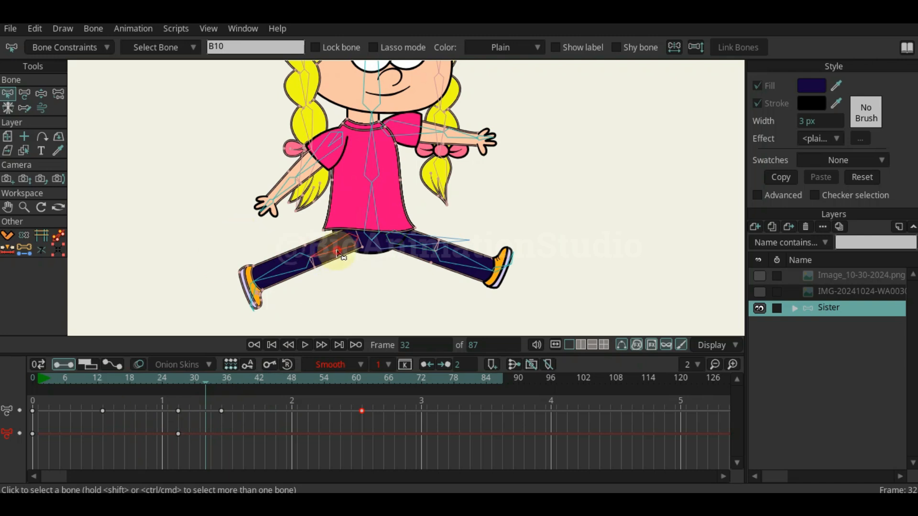
click(164, 426)
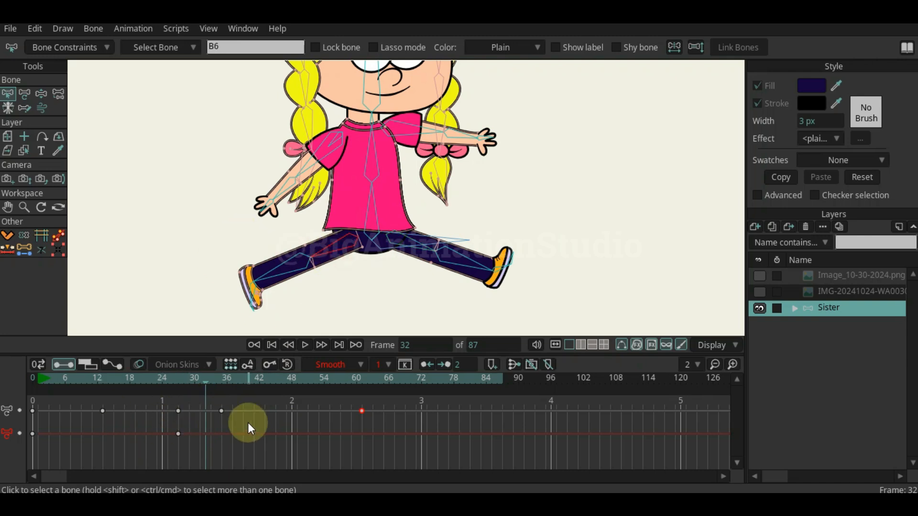
click(187, 409)
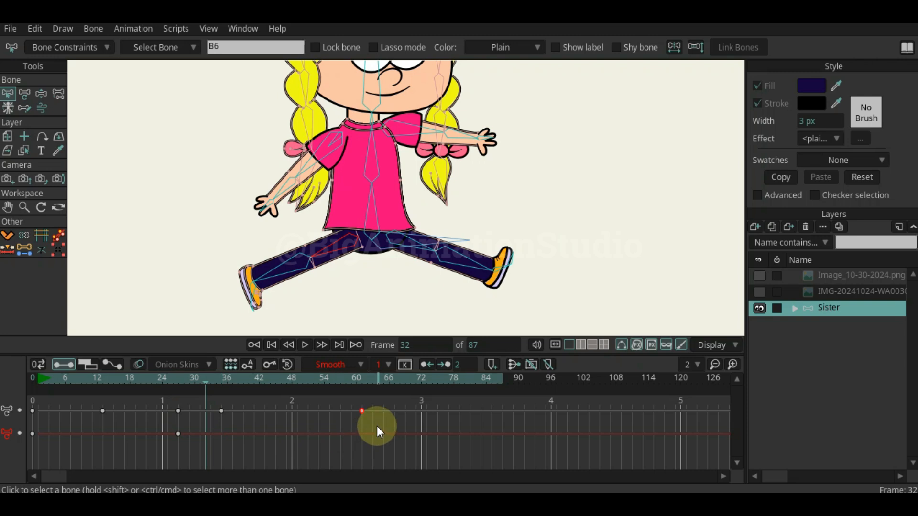
Cut all the keyframes from the timeline and enlarge the canvas area to show the character's full legs.
drag(392, 402, 13, 441)
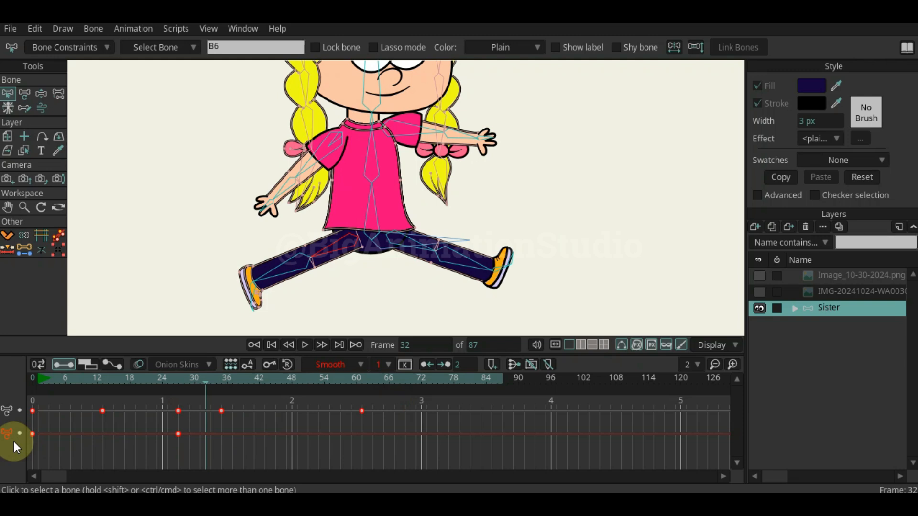
key(ctrl+x)
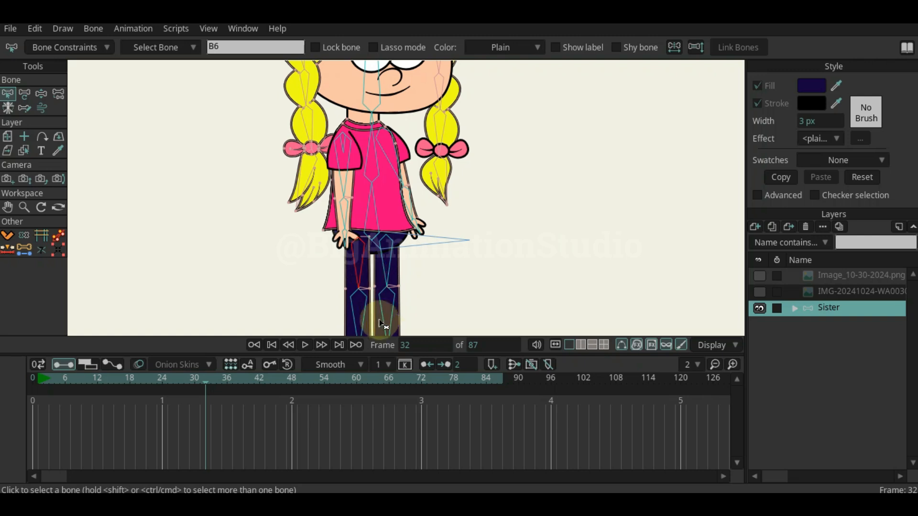
drag(404, 355, 404, 400)
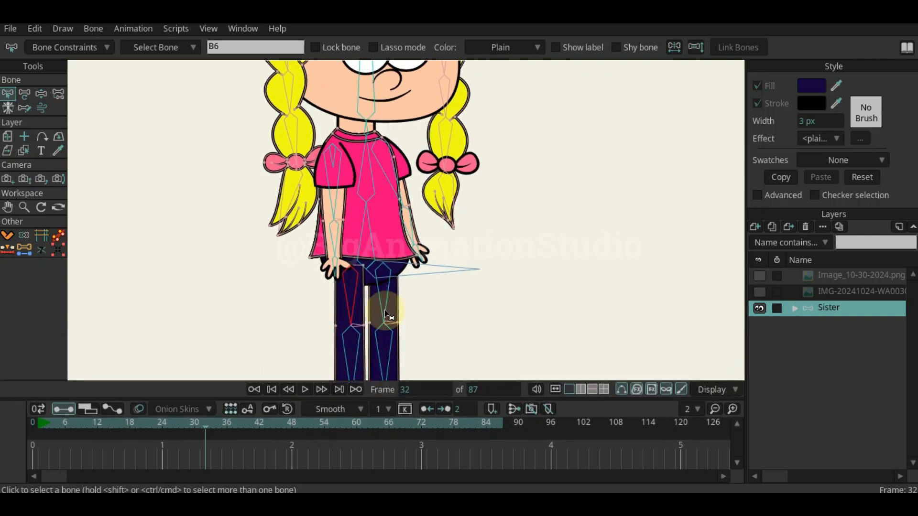
scroll(387, 313, down, 3)
scroll(354, 321, down, 1)
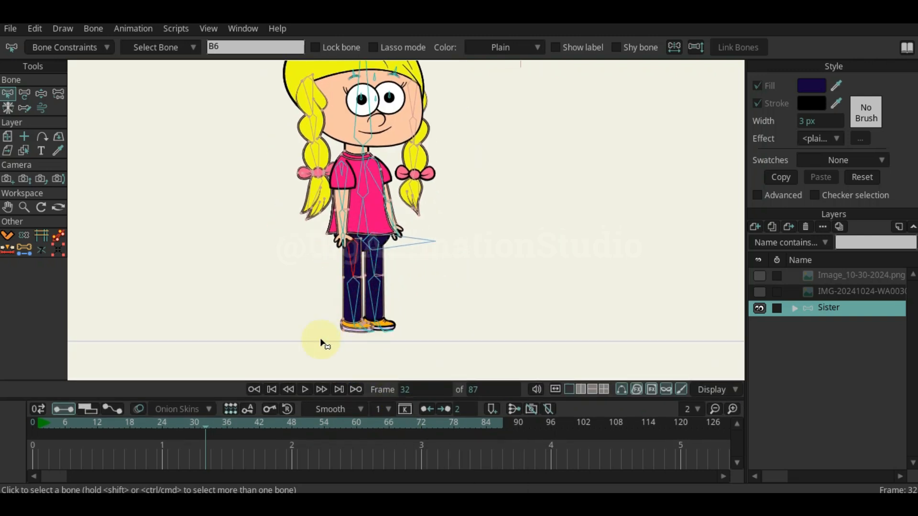
scroll(321, 343, up, 3)
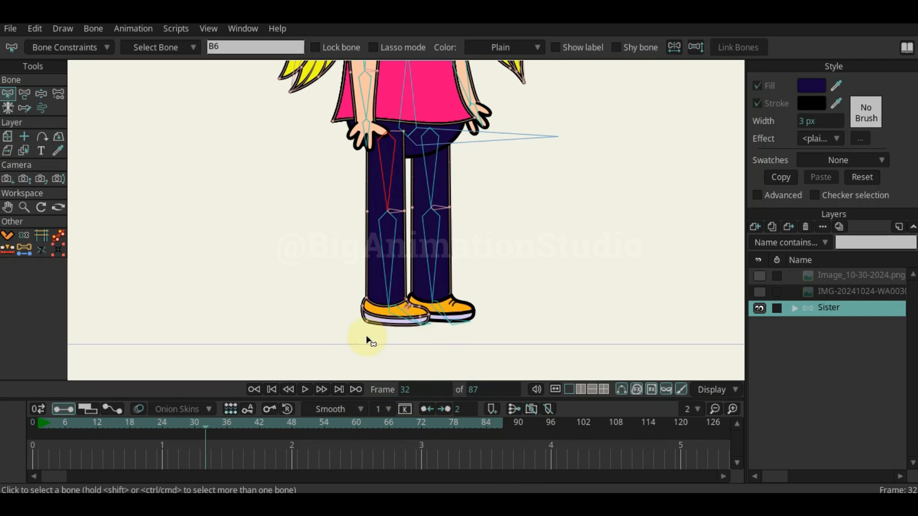